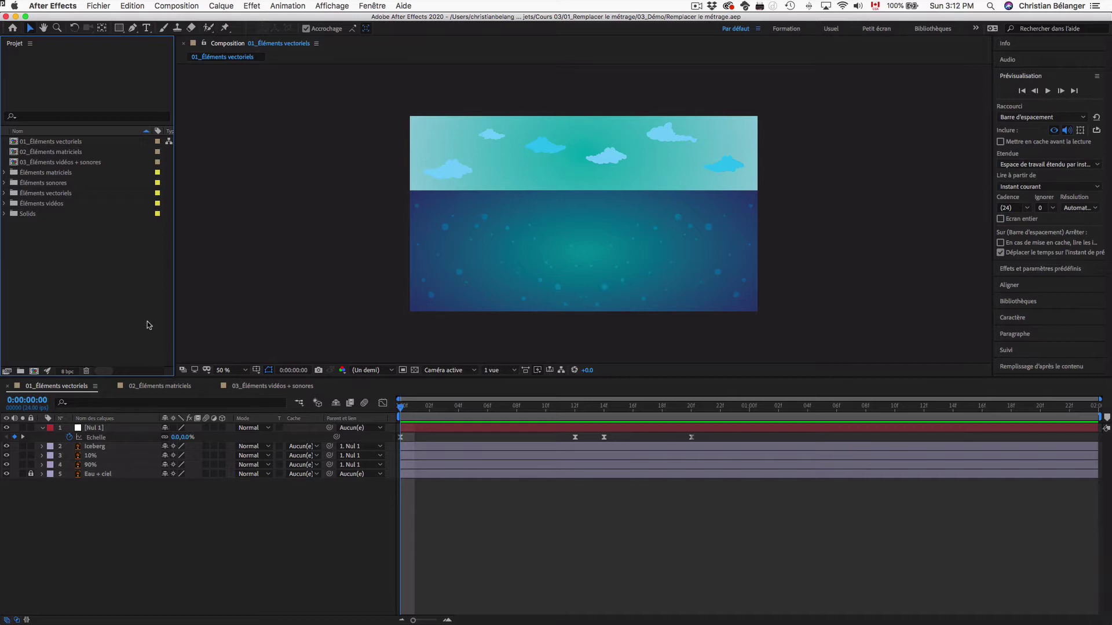
Open the composition 01_Éléments vectoriels and preview its animation
click(93, 144)
double_click(94, 144)
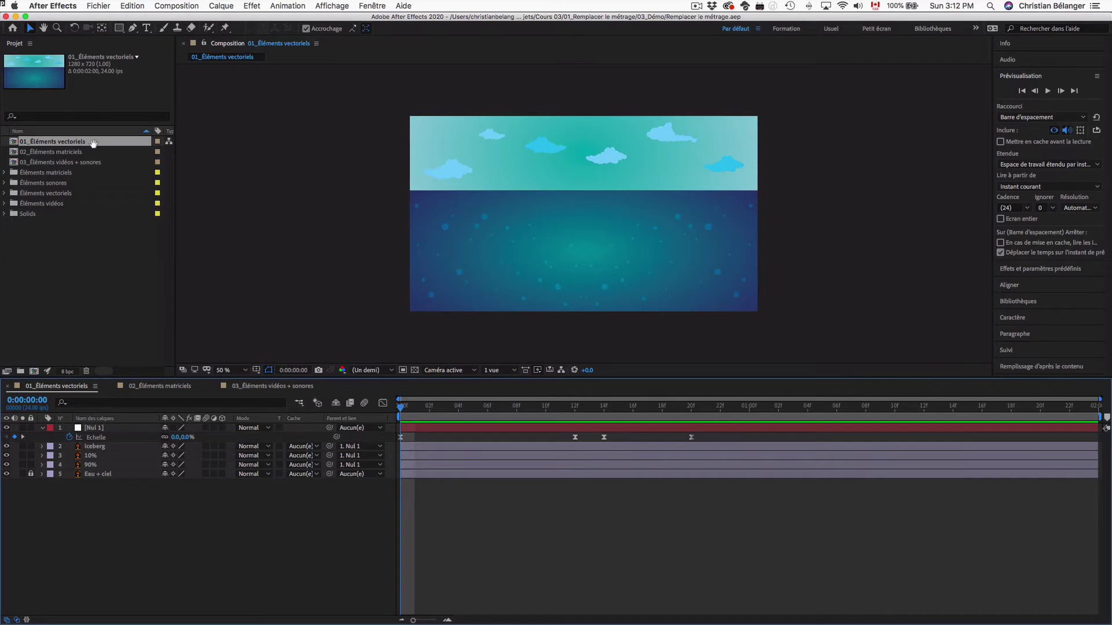
key(space)
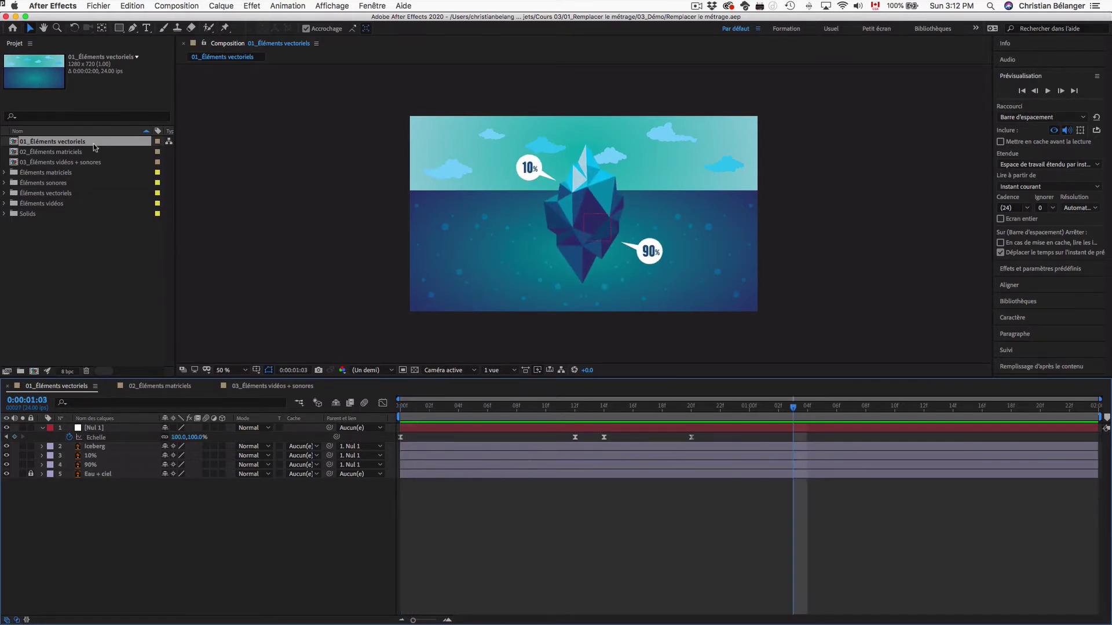
In Finder, move 01_Éléments vectoriels.ai from its Éléments vectoriels folder up into (Metrage), then return to After Effects and dismiss the missing-files warning
key(super+Tab)
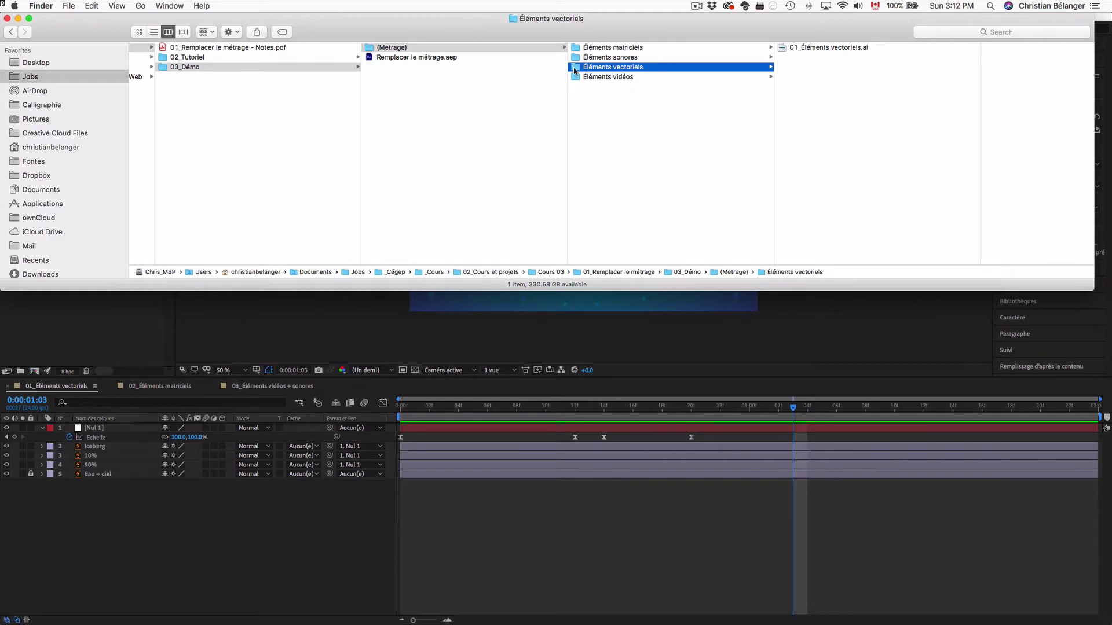
click(447, 50)
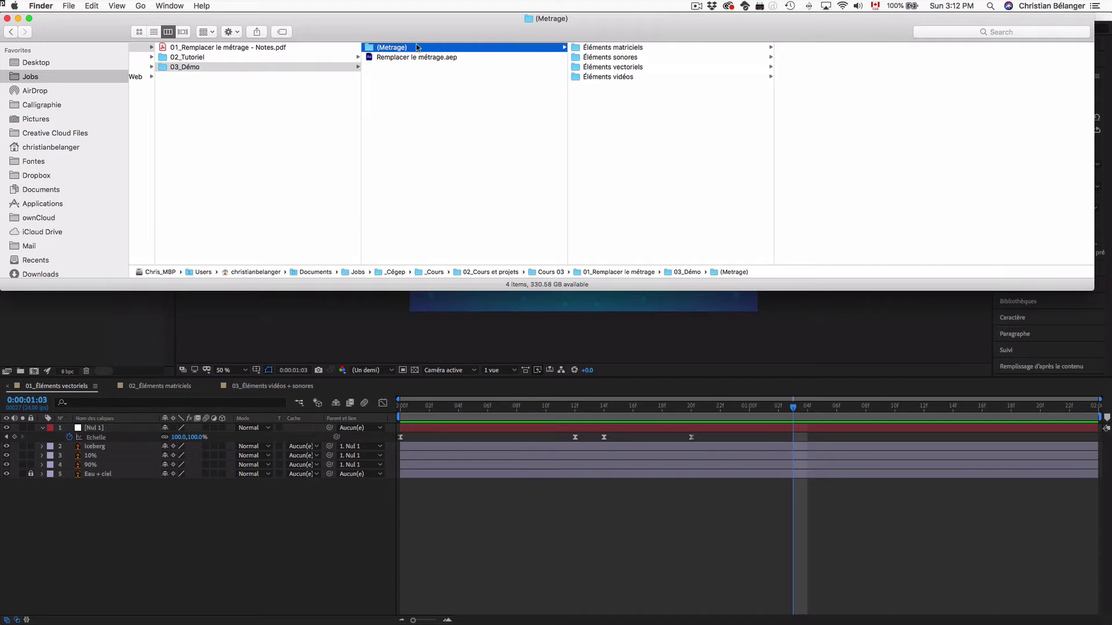
click(314, 71)
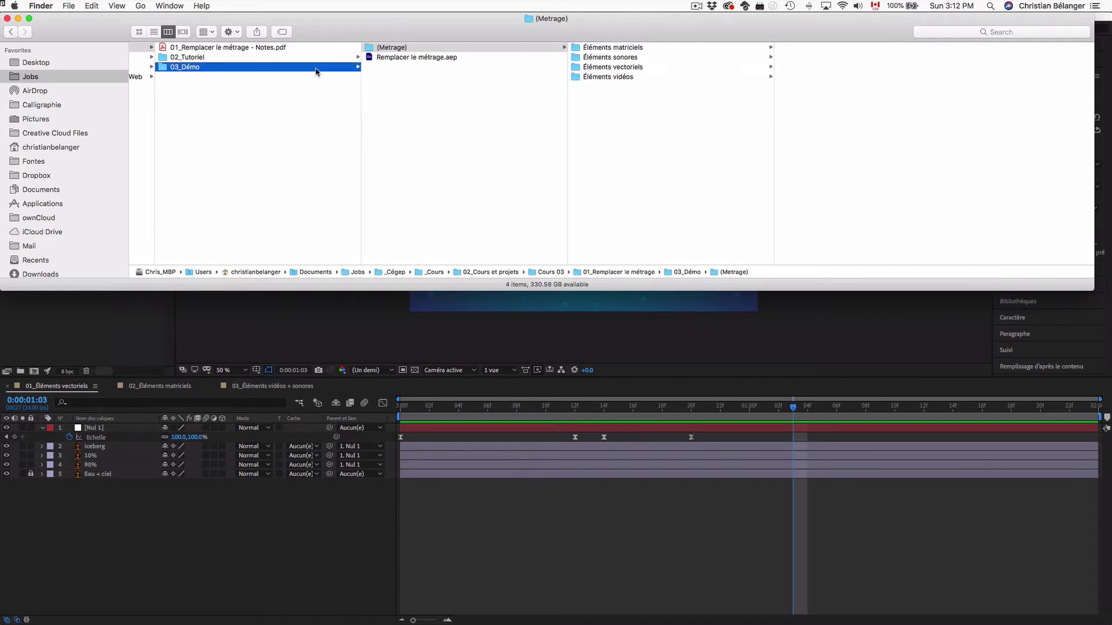
click(413, 53)
click(611, 69)
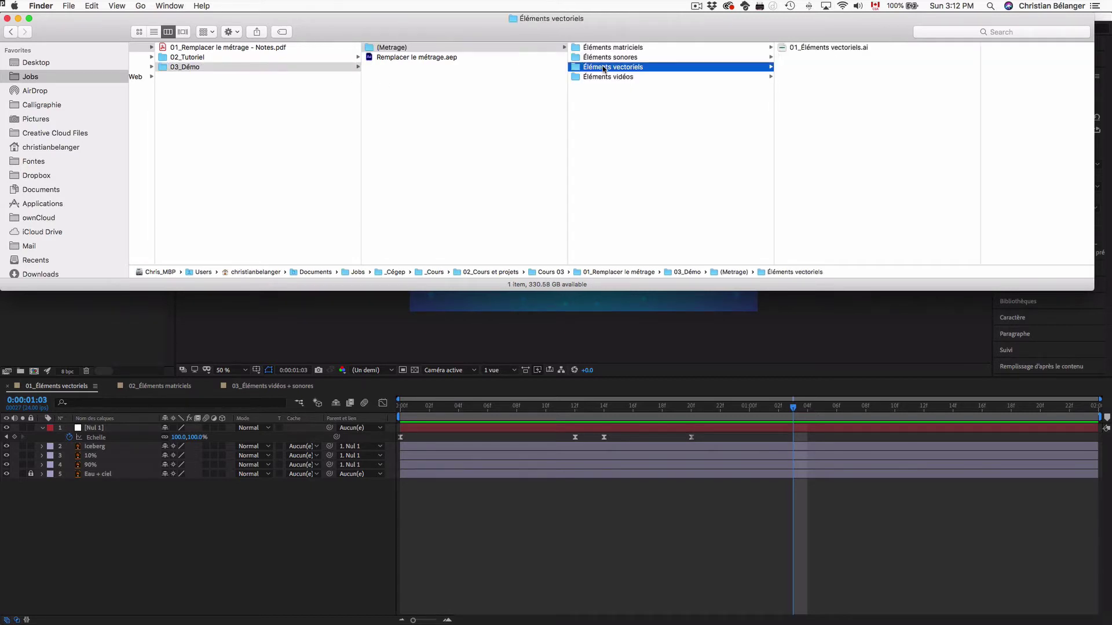
click(825, 50)
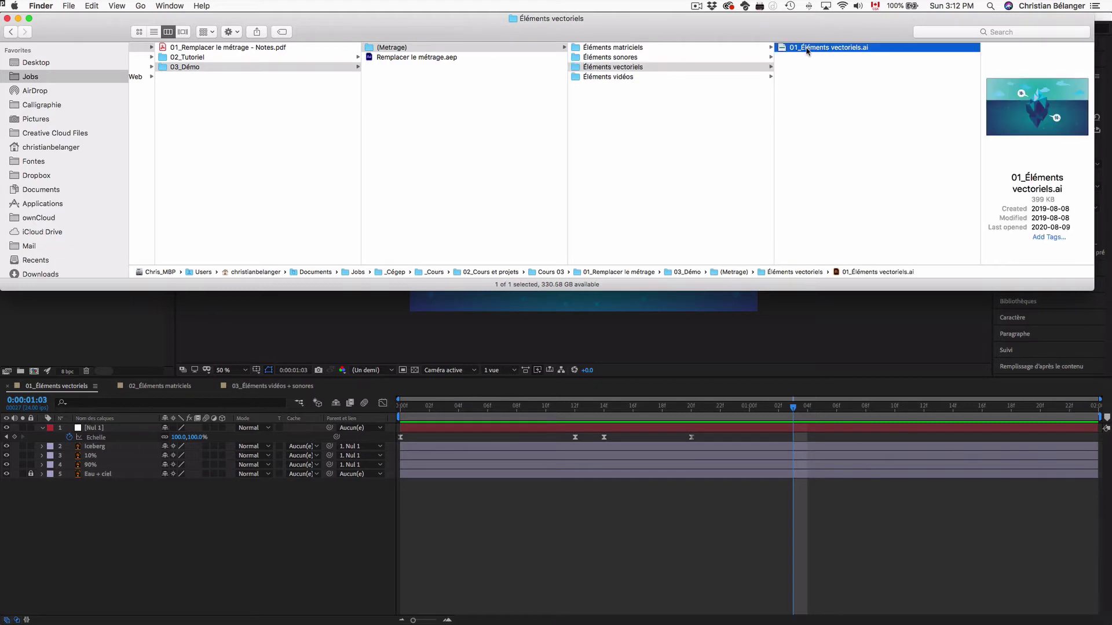
drag(824, 49, 609, 139)
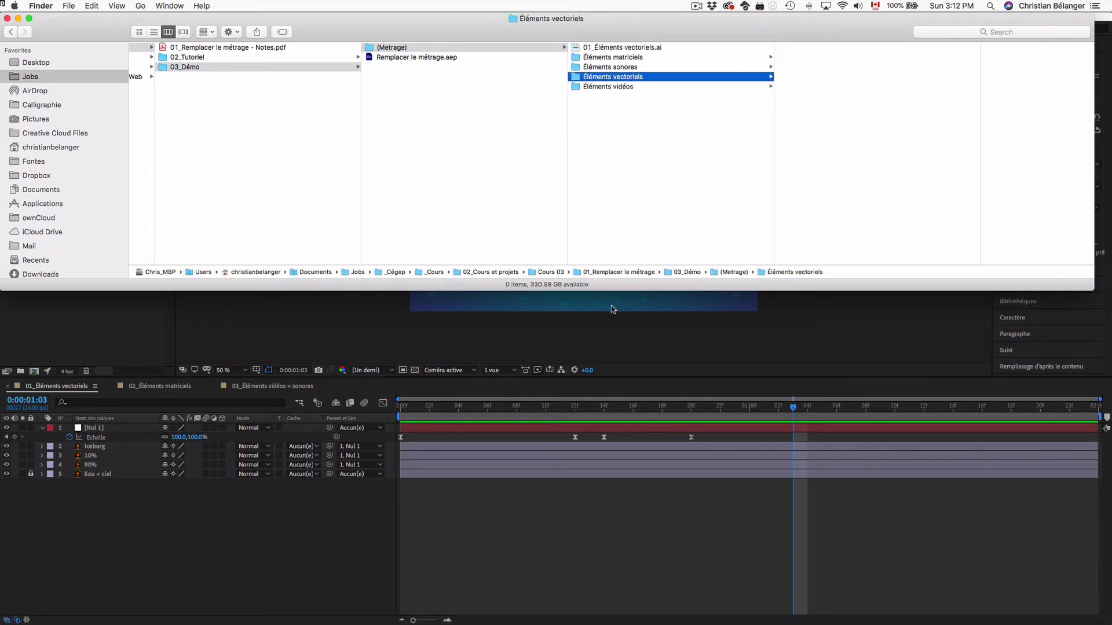
click(619, 336)
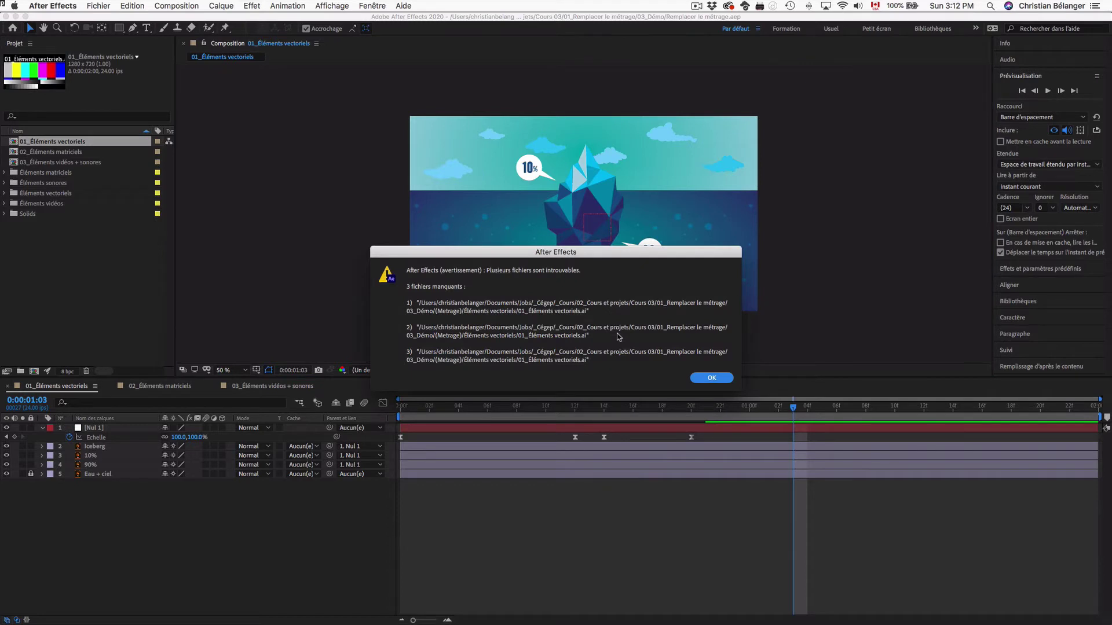
click(719, 378)
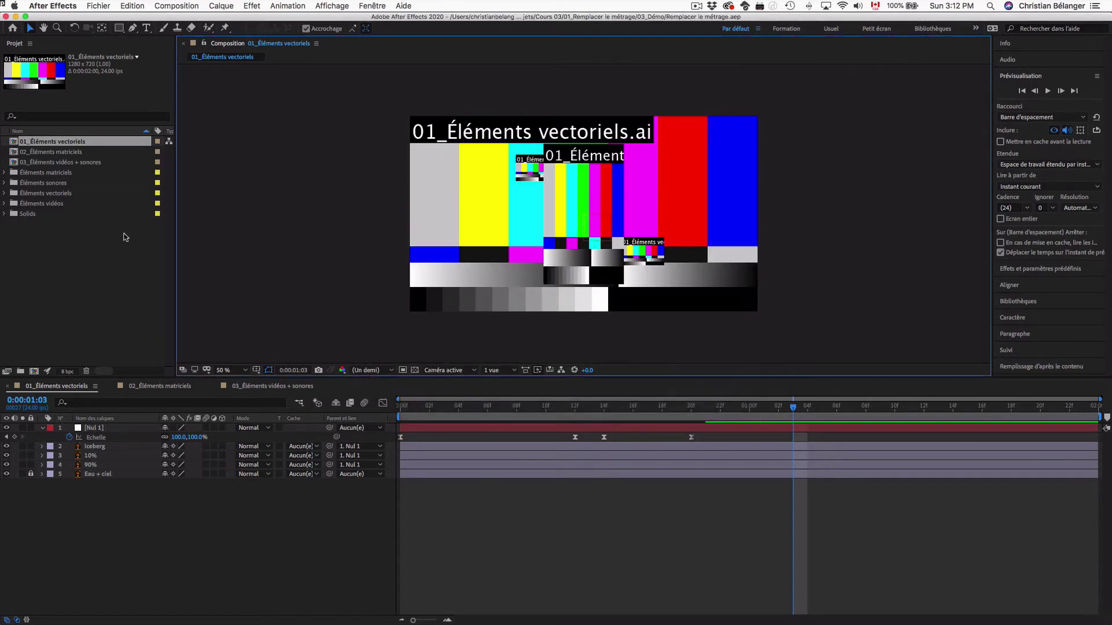
Expand the Éléments vectoriels project folder and inspect the 10%, 90%, Eau + ciel and Iceberg footage items
click(4, 193)
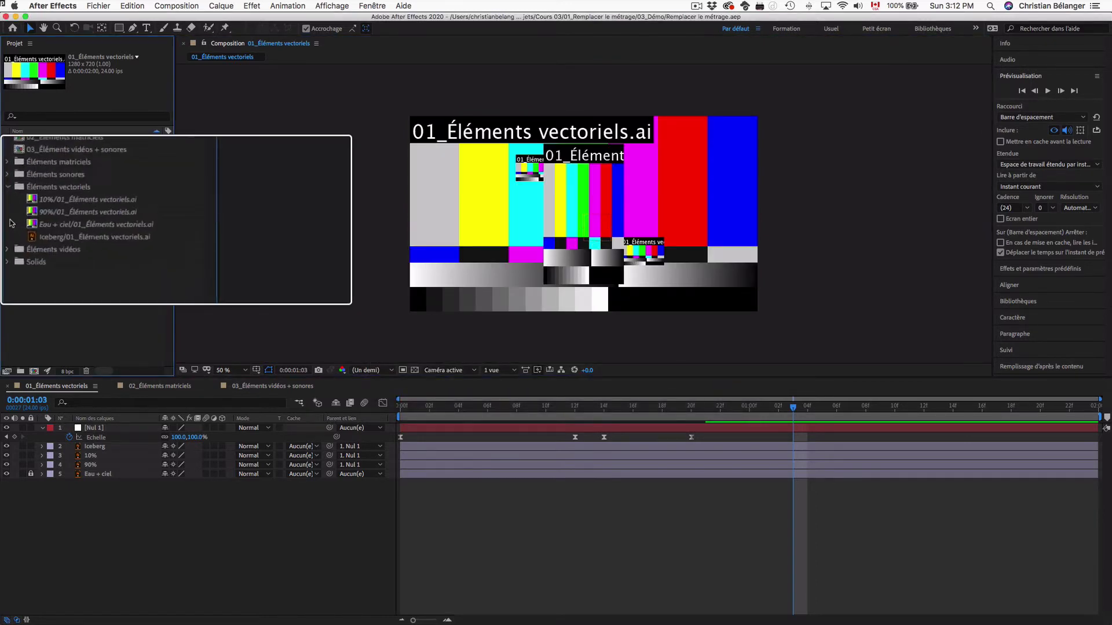
click(65, 214)
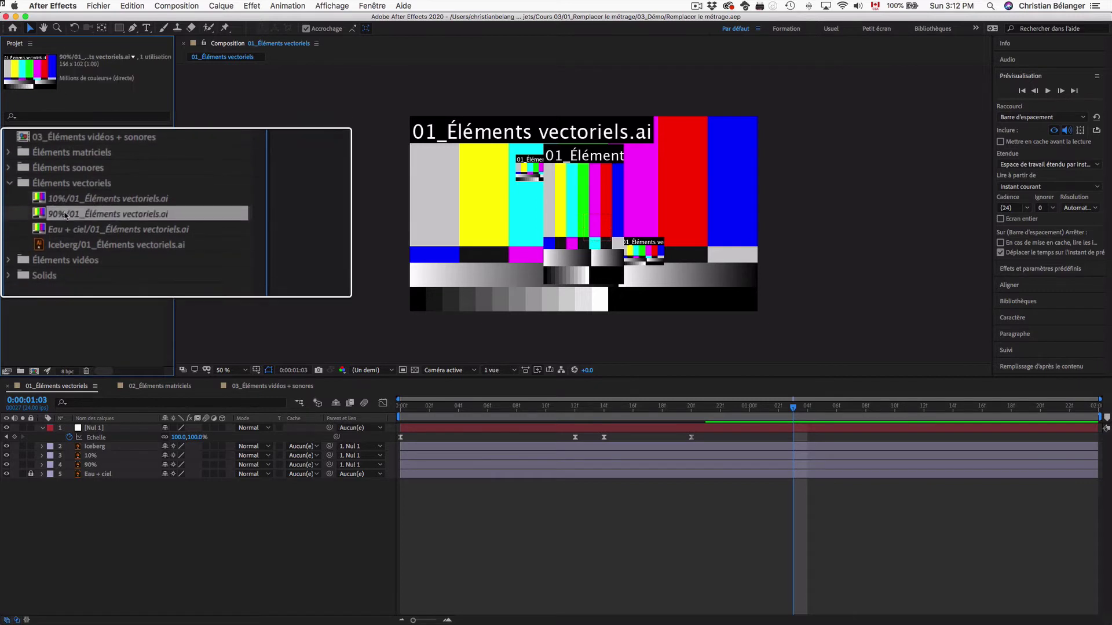
click(71, 226)
click(72, 236)
click(73, 225)
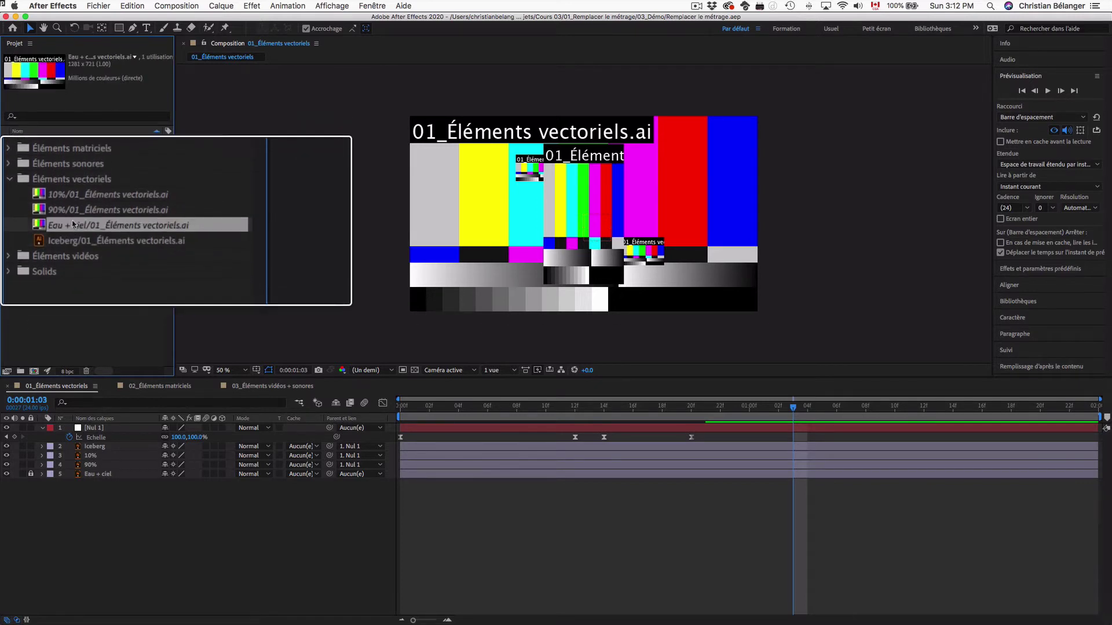
click(82, 204)
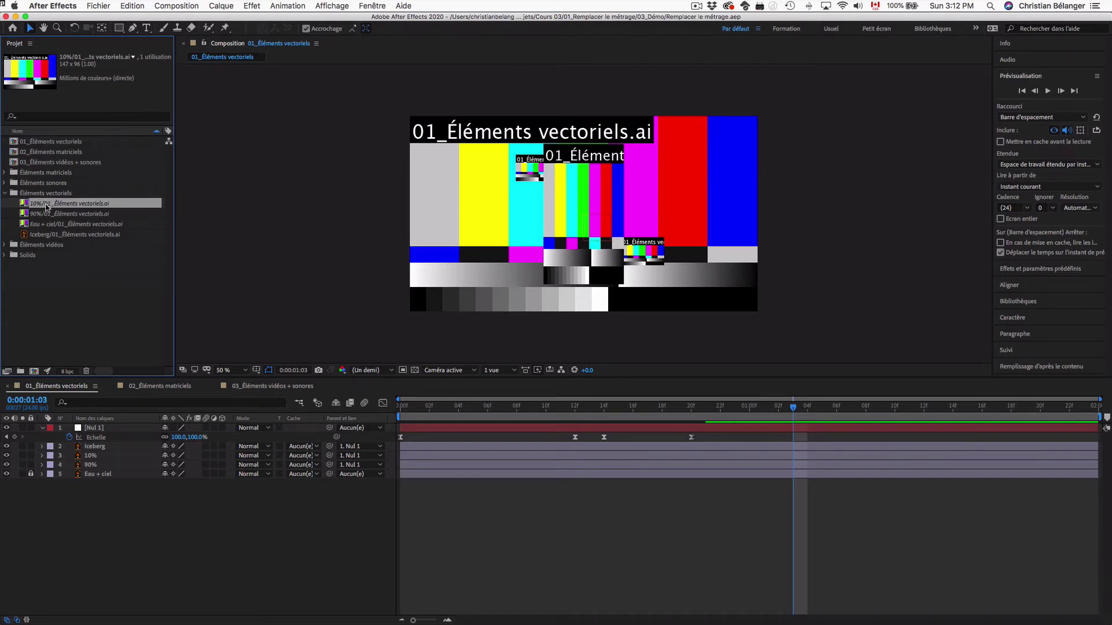
click(449, 215)
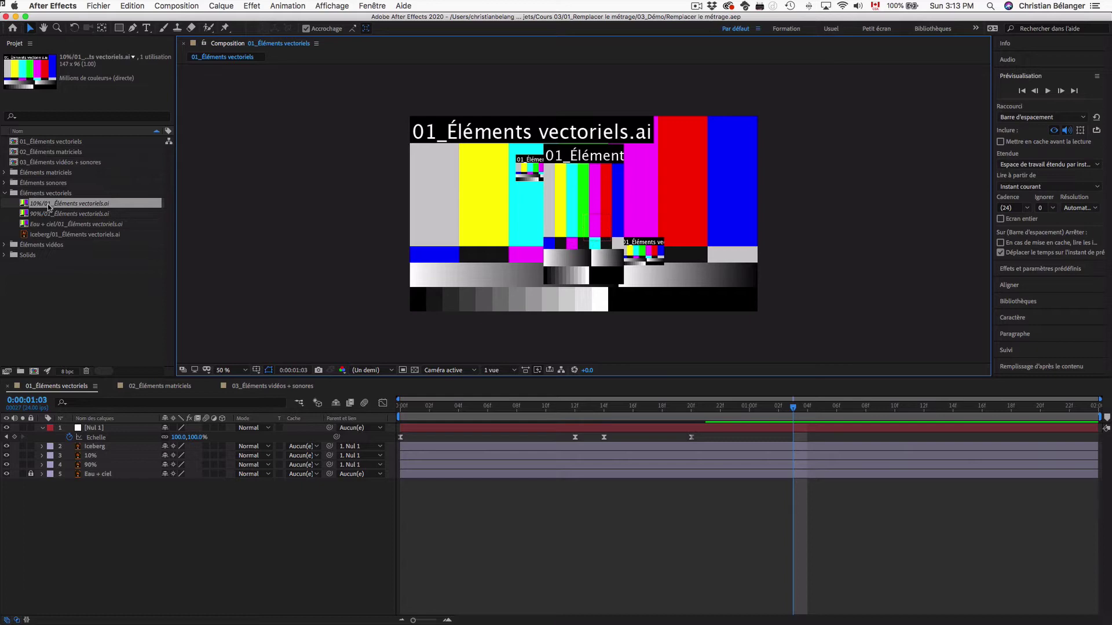
Switch to Illustrator, hide and show the Iceberg, 10%, 90% and Eau + ciel layers one by one, and return to After Effects
key(super+Tab)
key(super+Tab)
key(super+Tab)
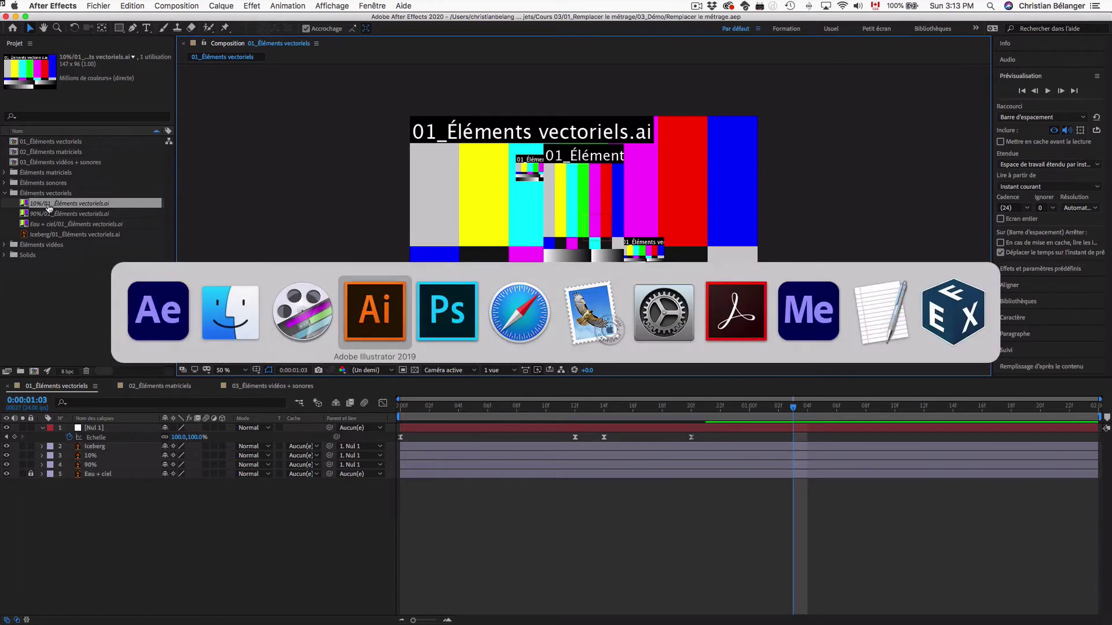
click(811, 172)
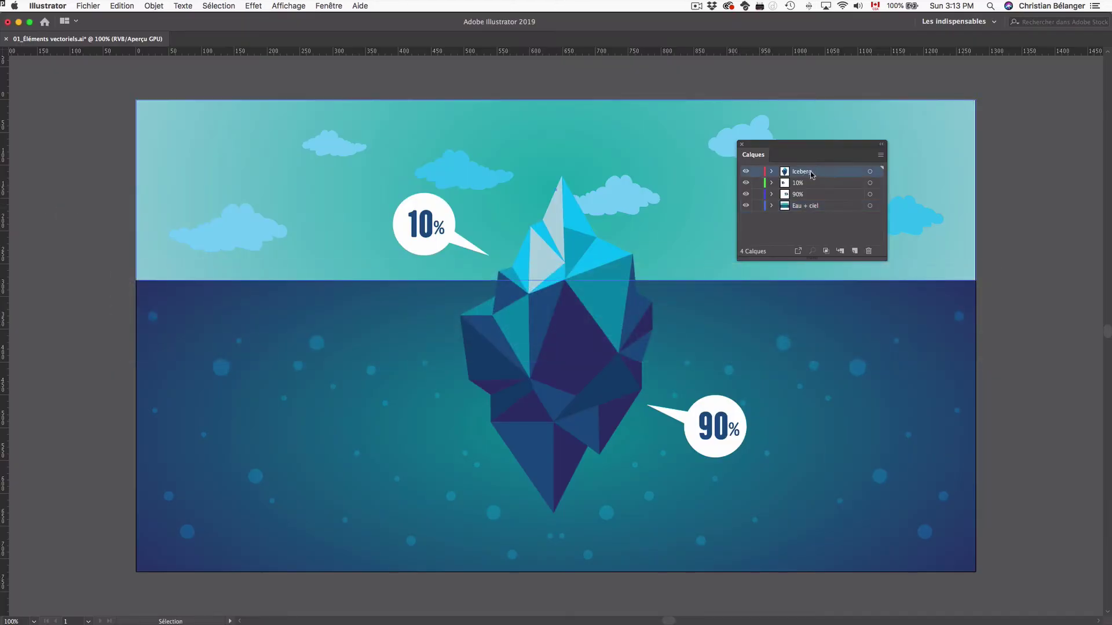
click(746, 172)
click(745, 172)
click(745, 183)
click(746, 183)
click(746, 195)
click(746, 195)
click(746, 206)
click(746, 206)
key(super+Tab)
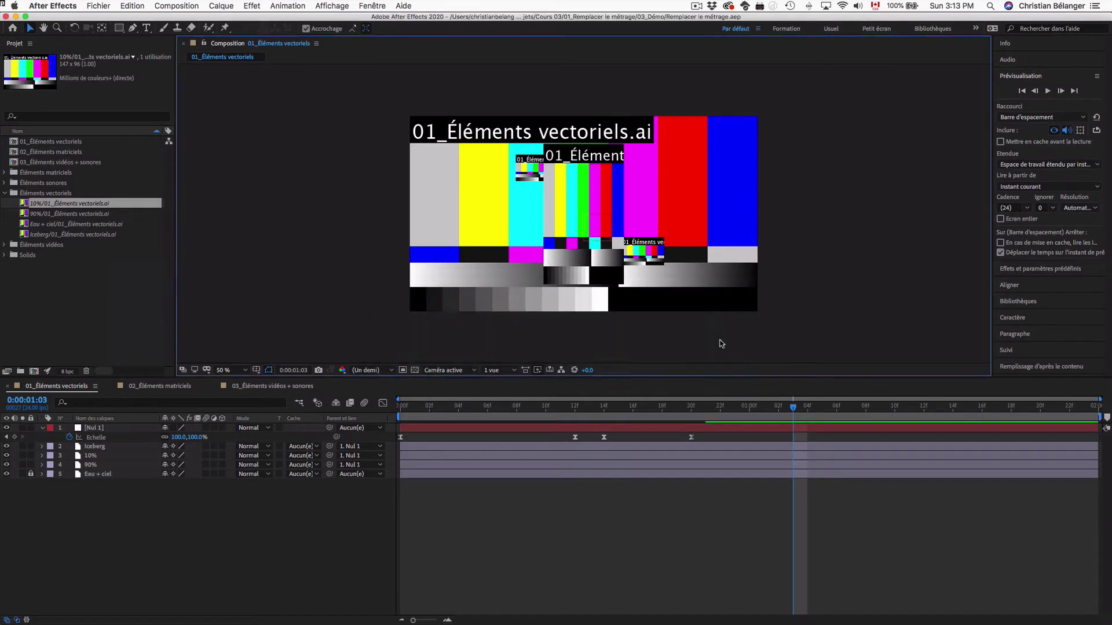
click(710, 345)
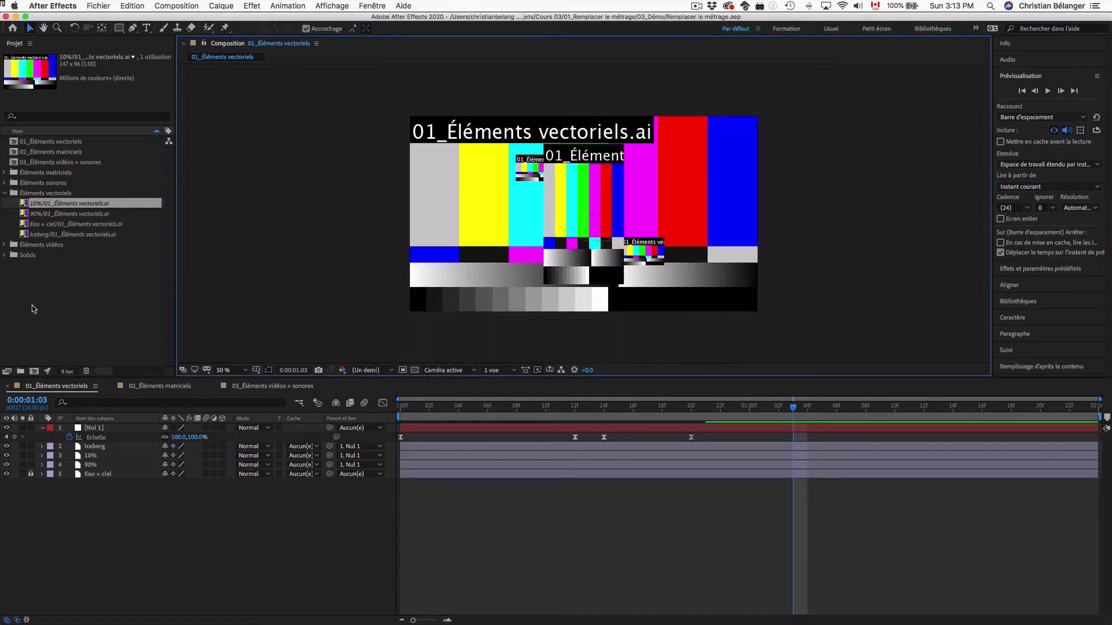
Replace the missing 10% footage with the file 01_Éléments vectoriels.ai from the (Metrage) folder
right_click(84, 205)
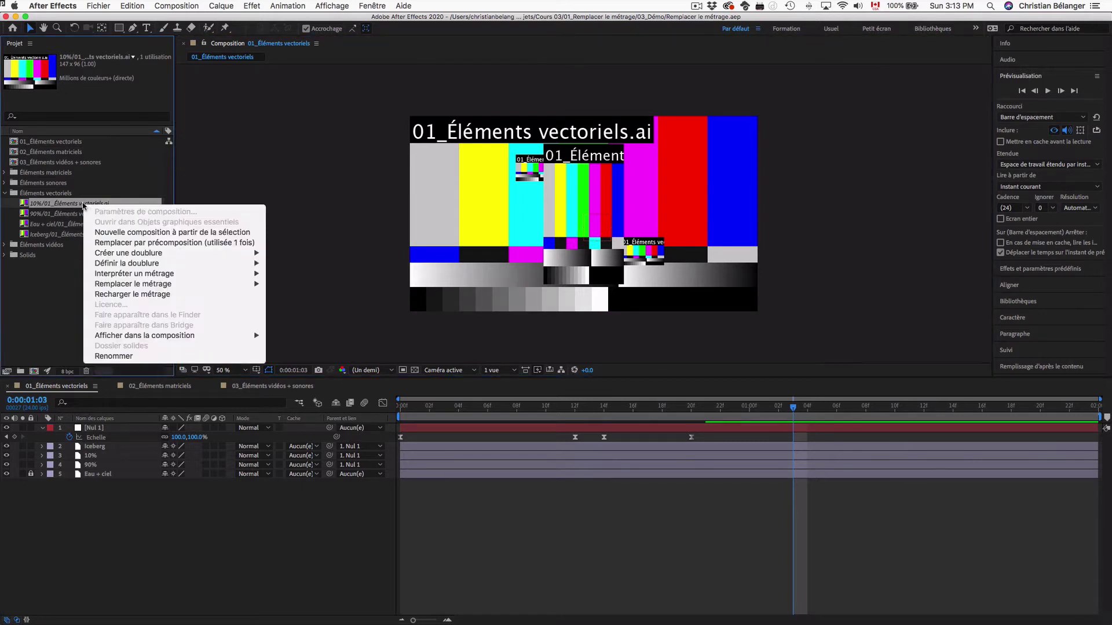
mouse_move(228, 284)
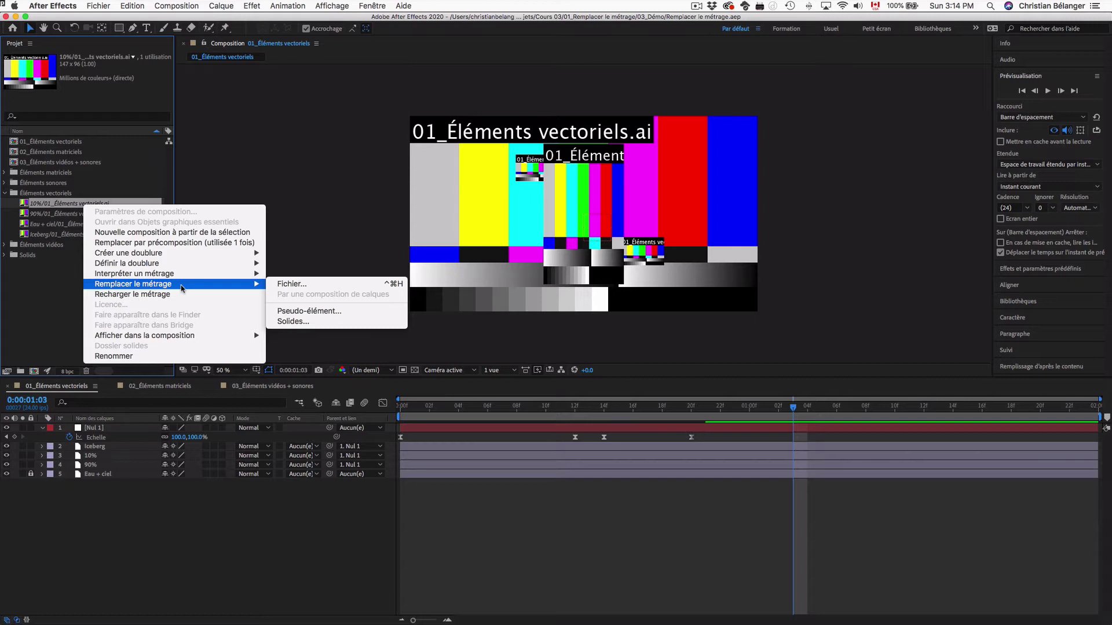
click(293, 285)
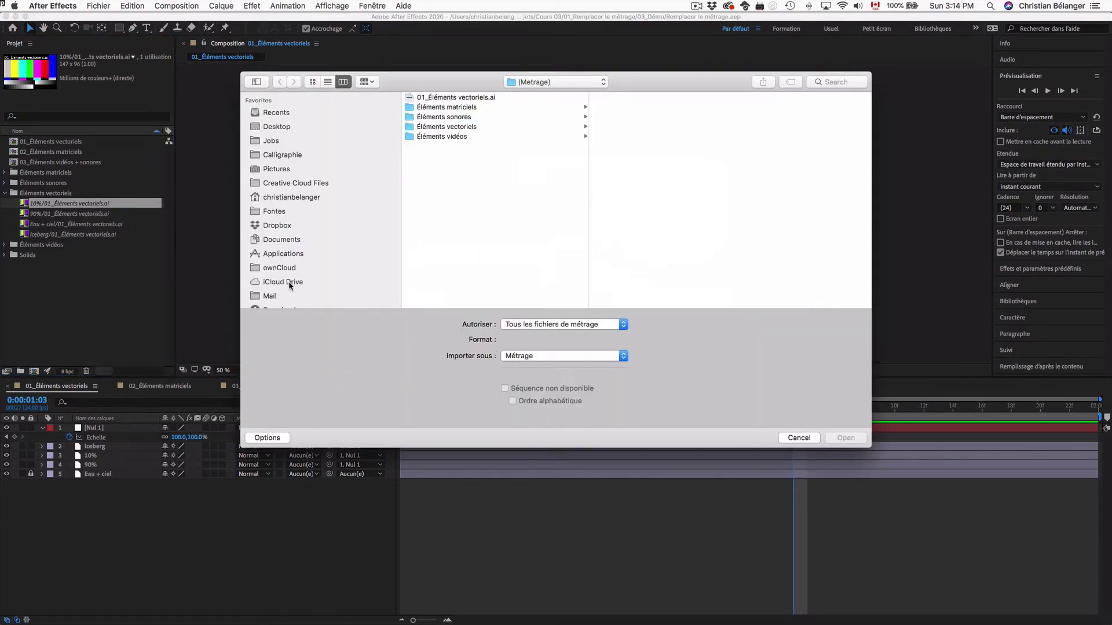
click(457, 98)
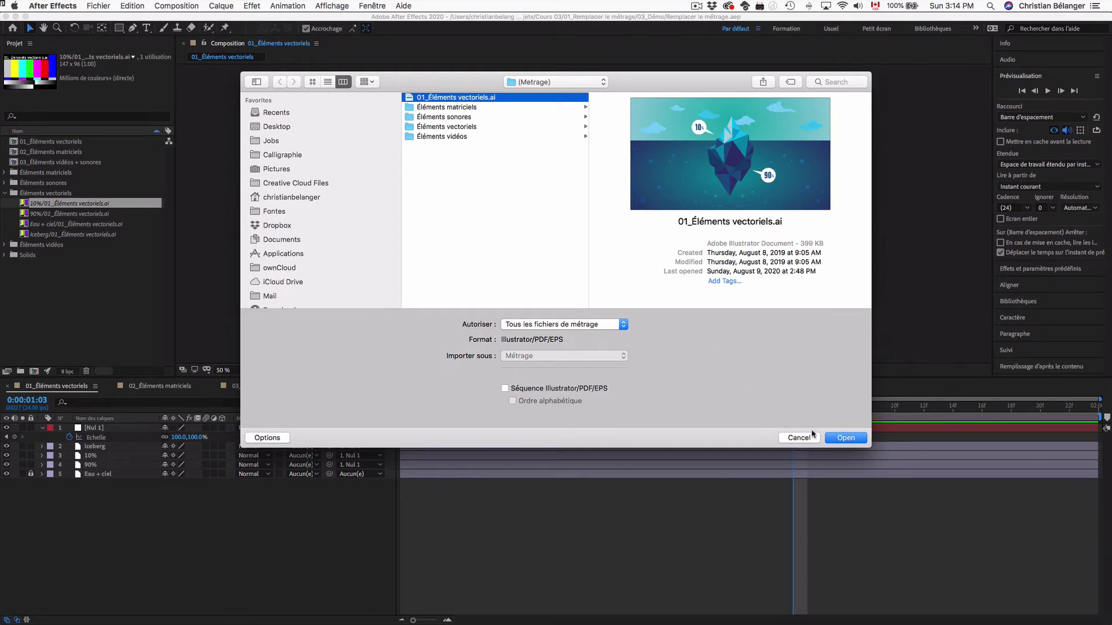
click(848, 439)
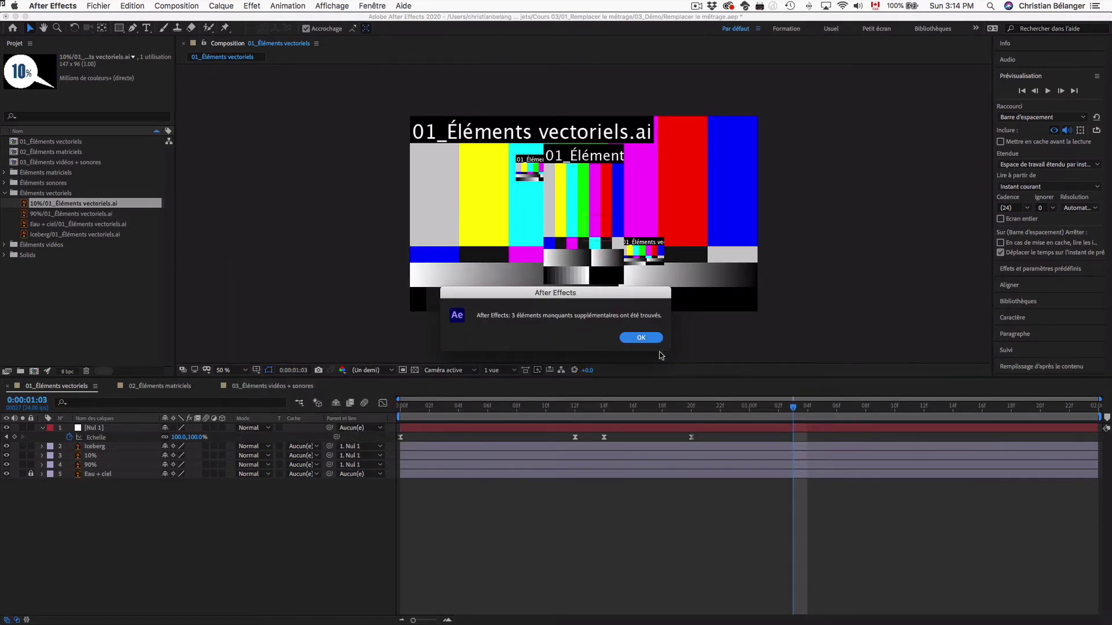
click(642, 337)
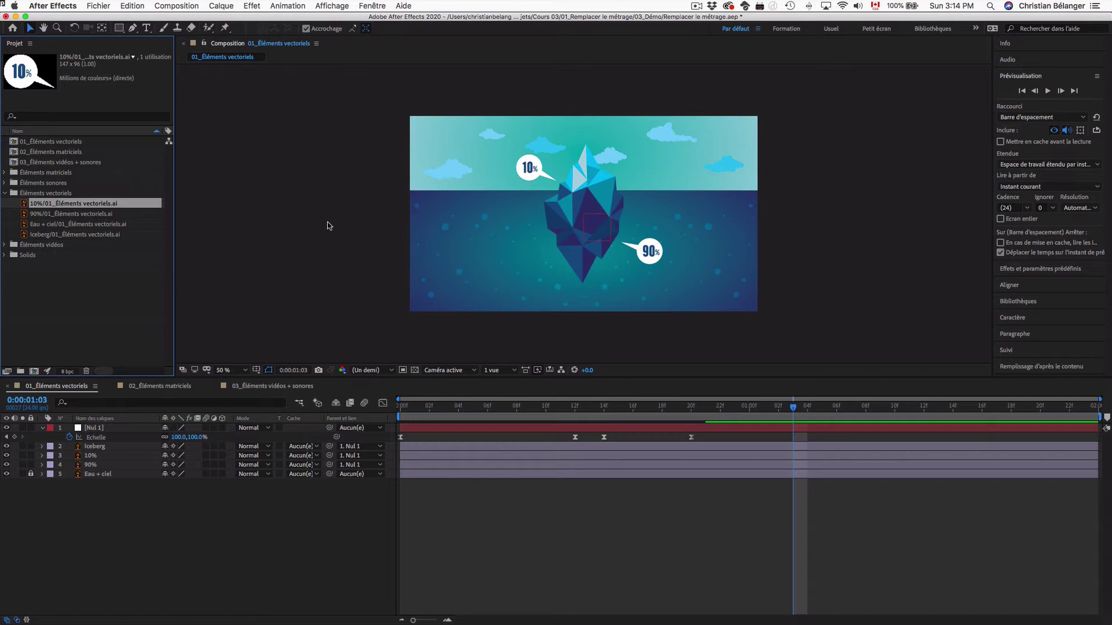
Collapse the Éléments vectoriels folder, open the composition 02_Éléments matriciels and expand the Éléments matriciels folder
click(5, 193)
double_click(40, 152)
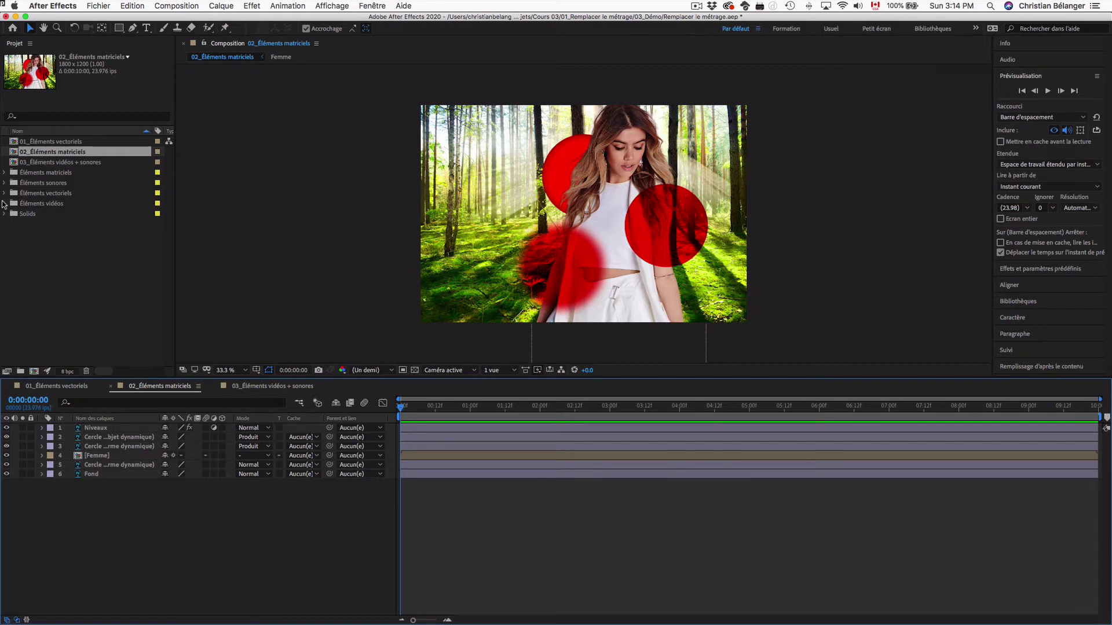
click(4, 173)
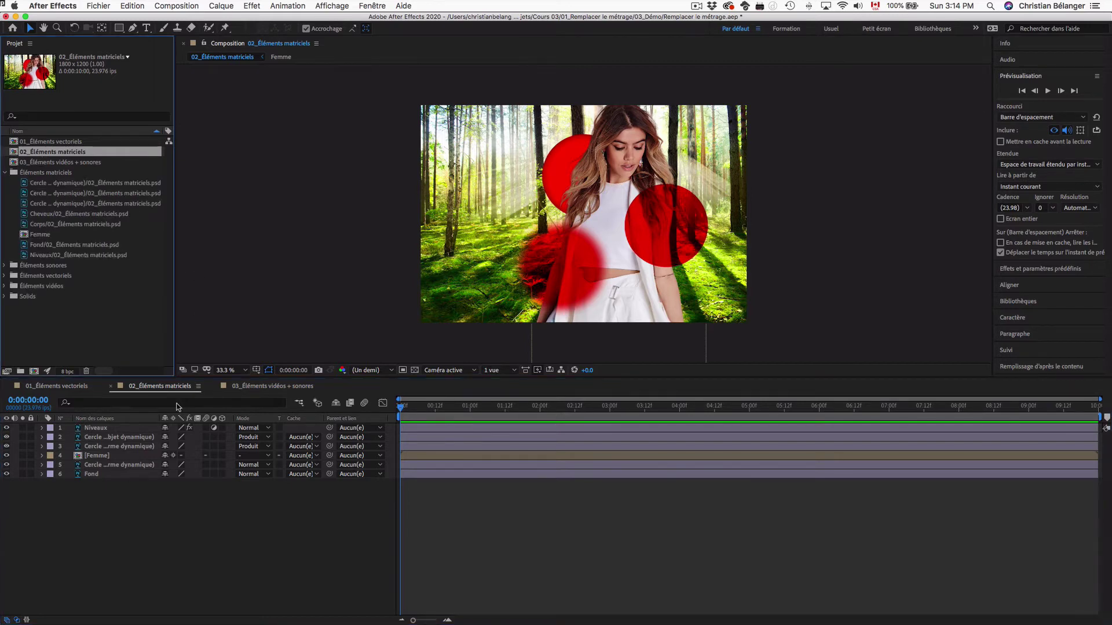
Widen the timeline's layer name column, the project panel and its name column so long item names fit
drag(160, 419, 224, 418)
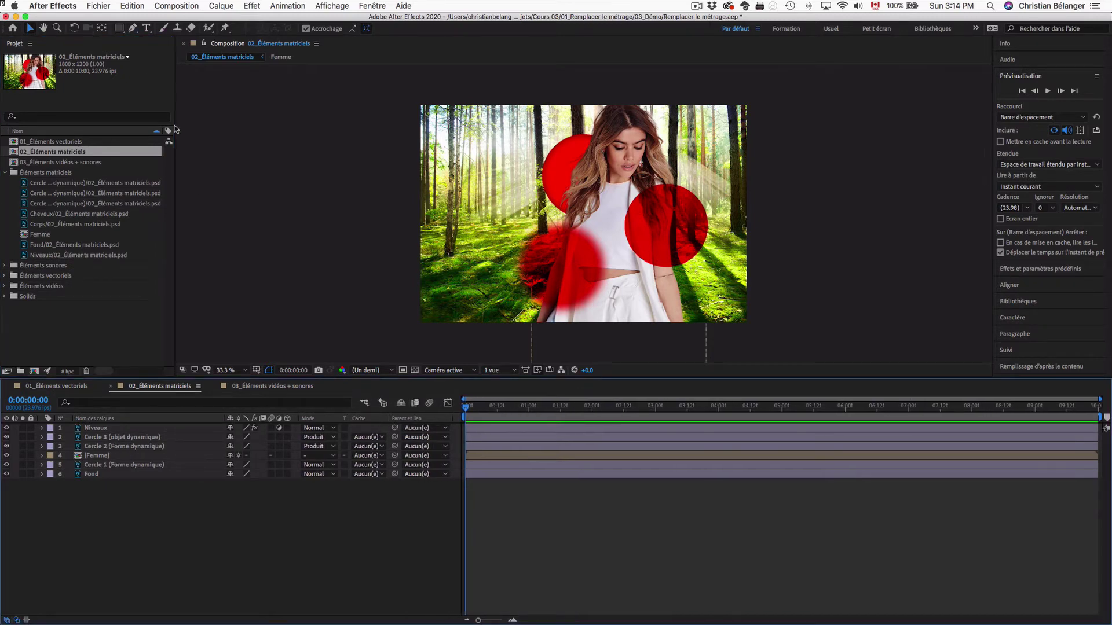
drag(176, 137, 272, 139)
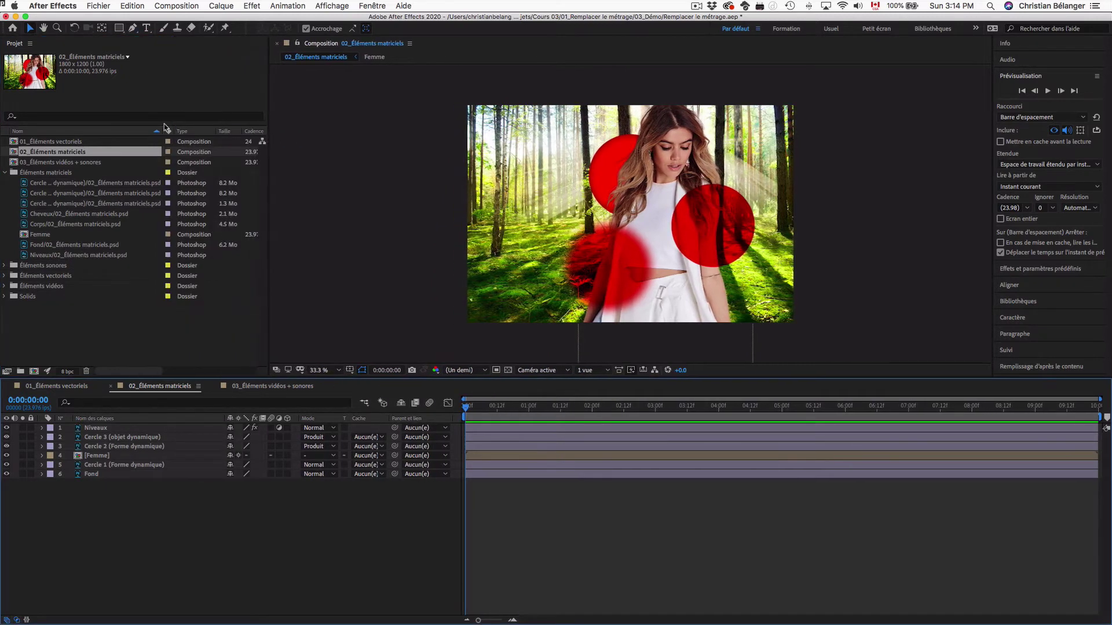
drag(162, 131, 215, 131)
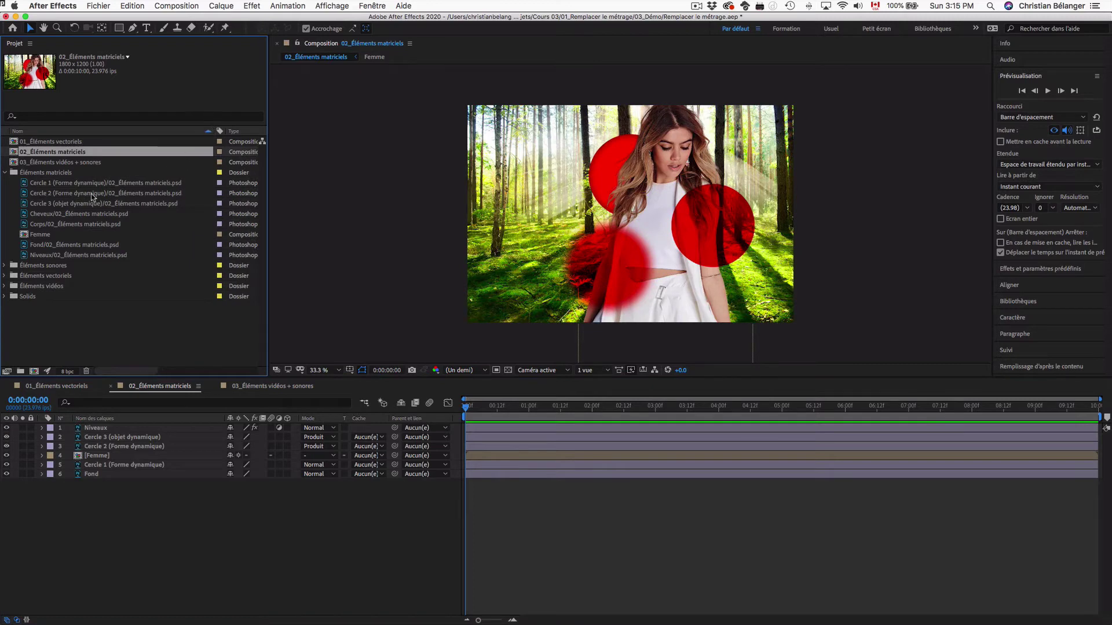
Inspect the three Cercle items, Cheveux, Corps and the Femme composition in the Éléments matriciels folder
click(60, 184)
click(63, 195)
click(72, 203)
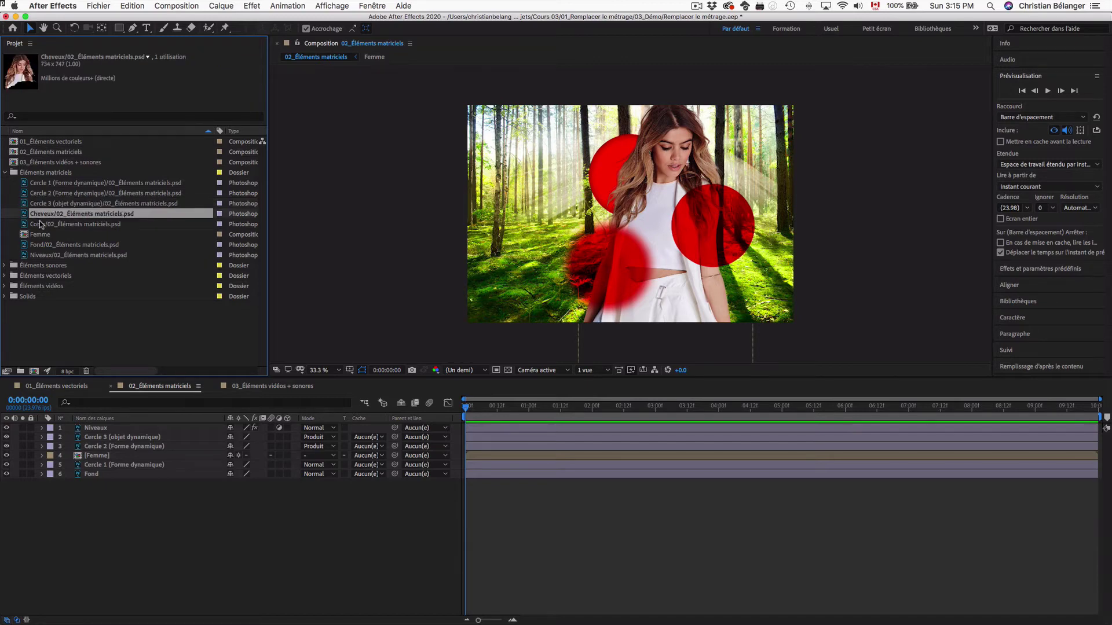
click(76, 225)
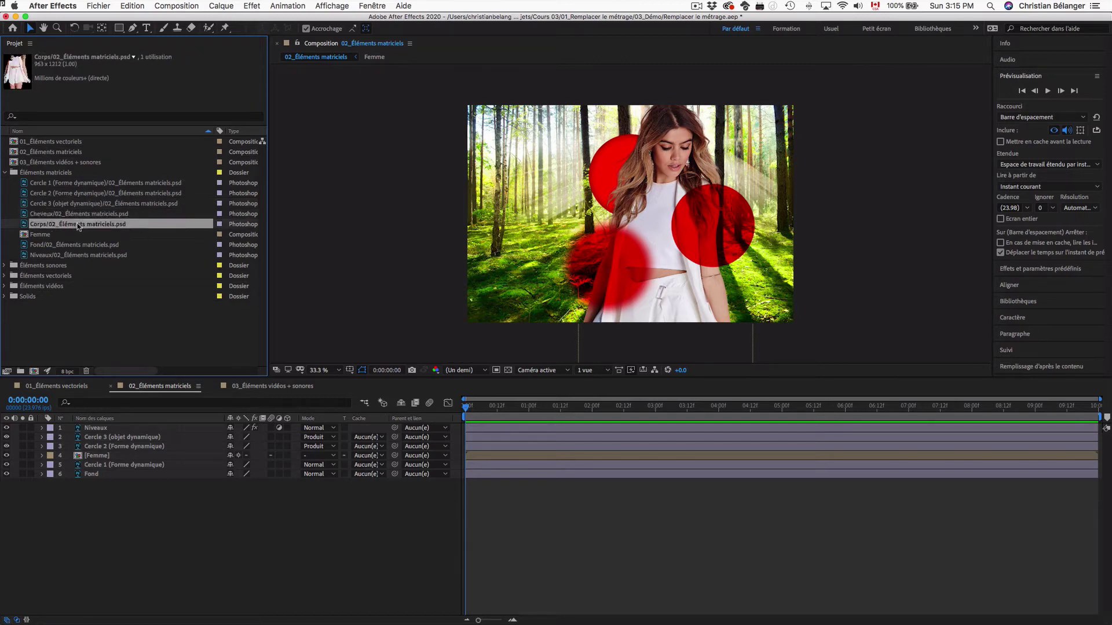
click(43, 236)
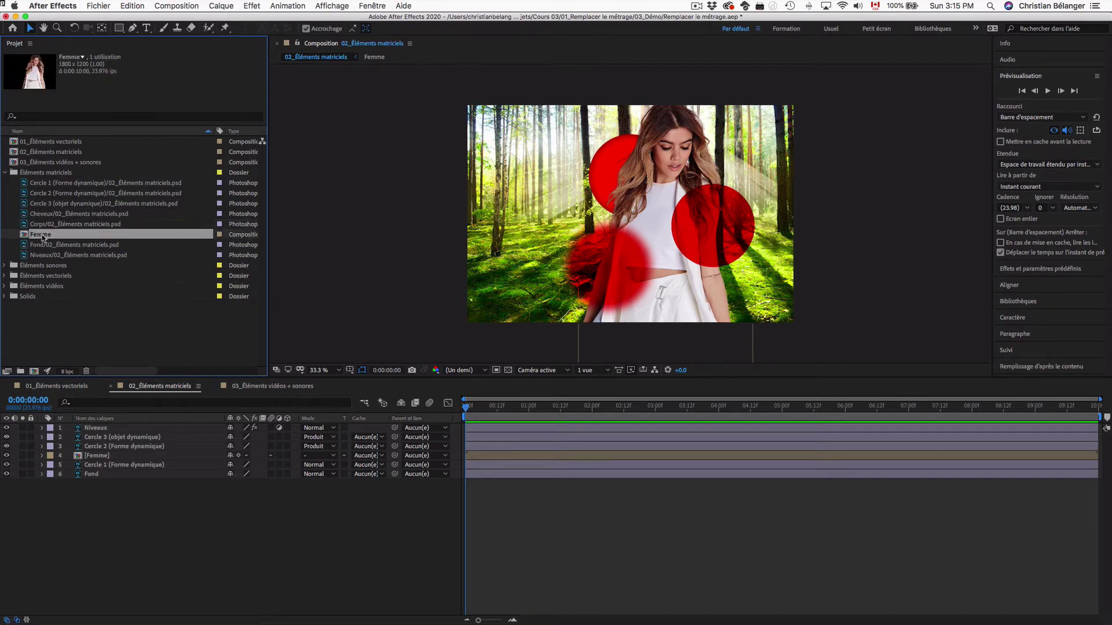
Switch to Photoshop and inspect the Femme group, toggling the visibility of the group and of its Cheveux and Corps layers off and on
key(super+Tab)
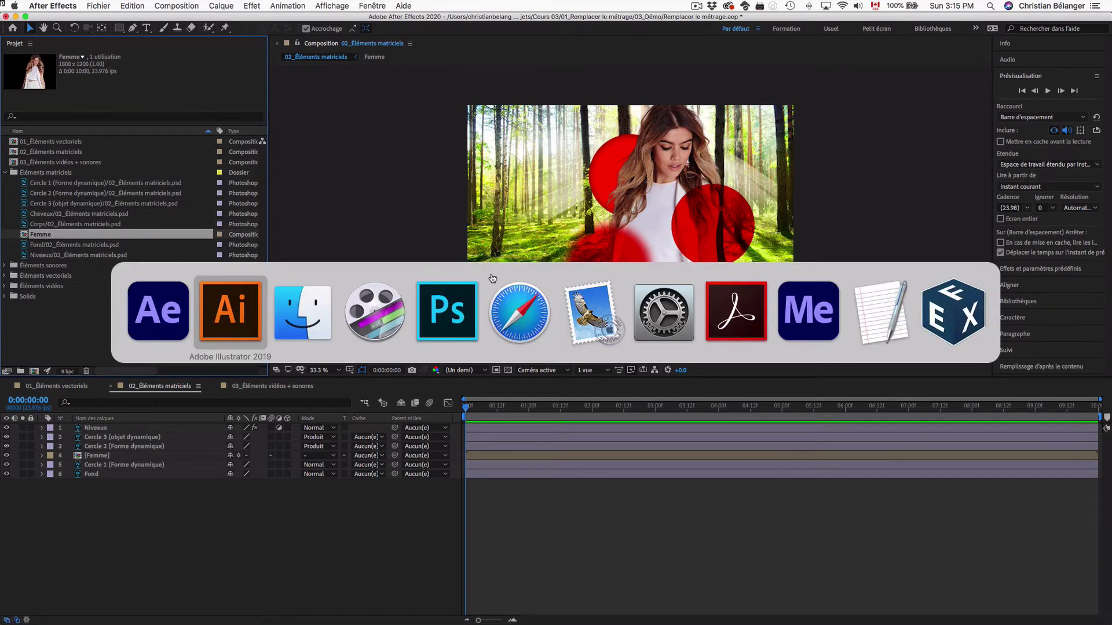
click(464, 299)
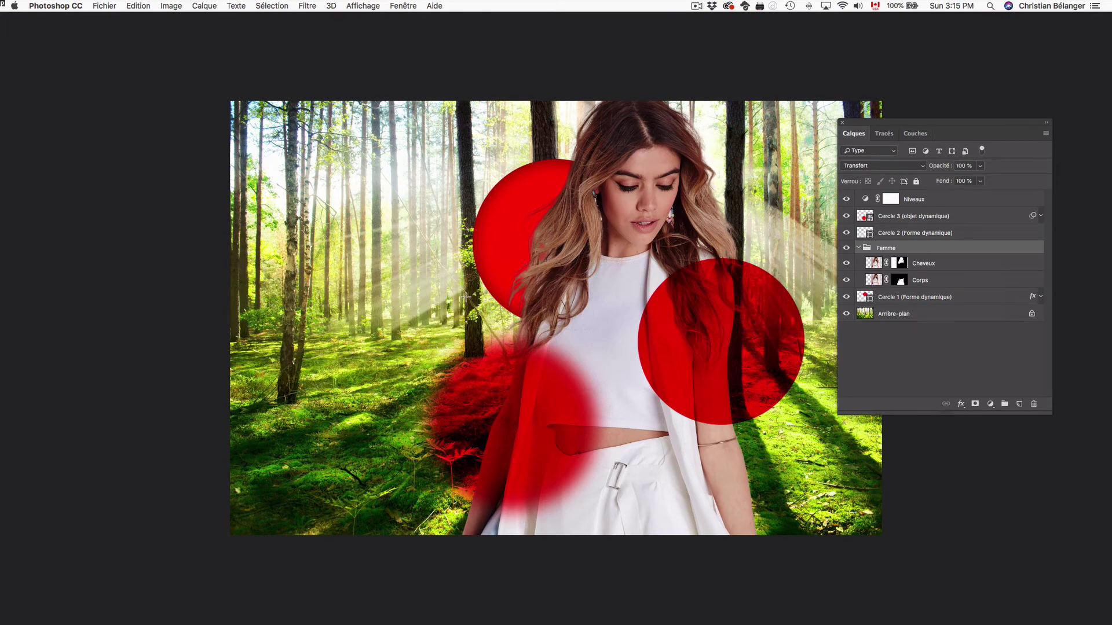
click(858, 248)
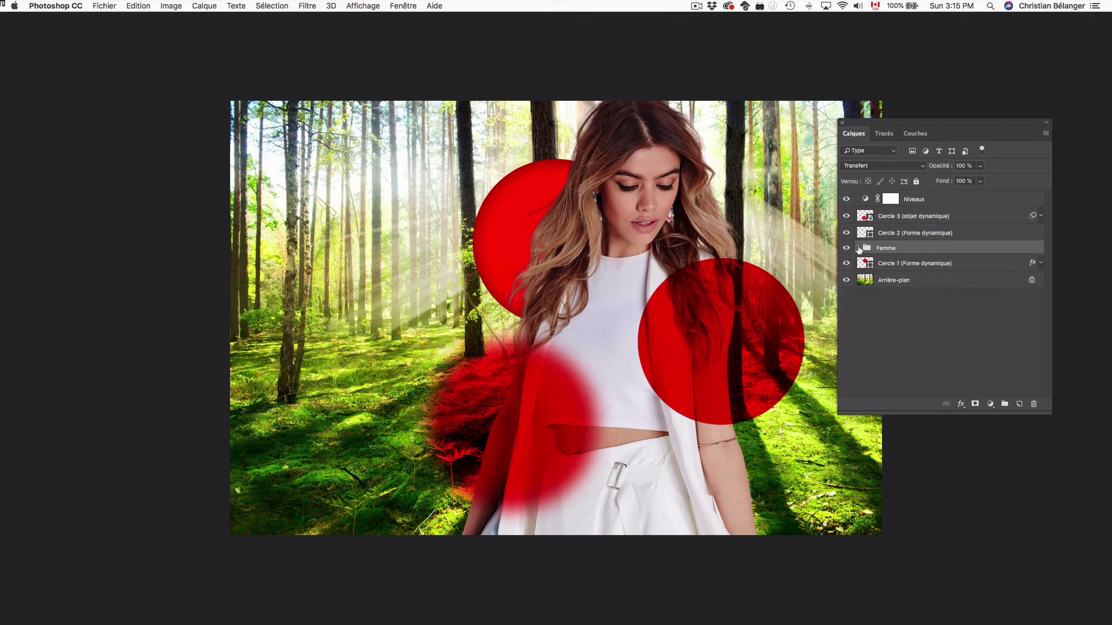
click(859, 248)
click(845, 248)
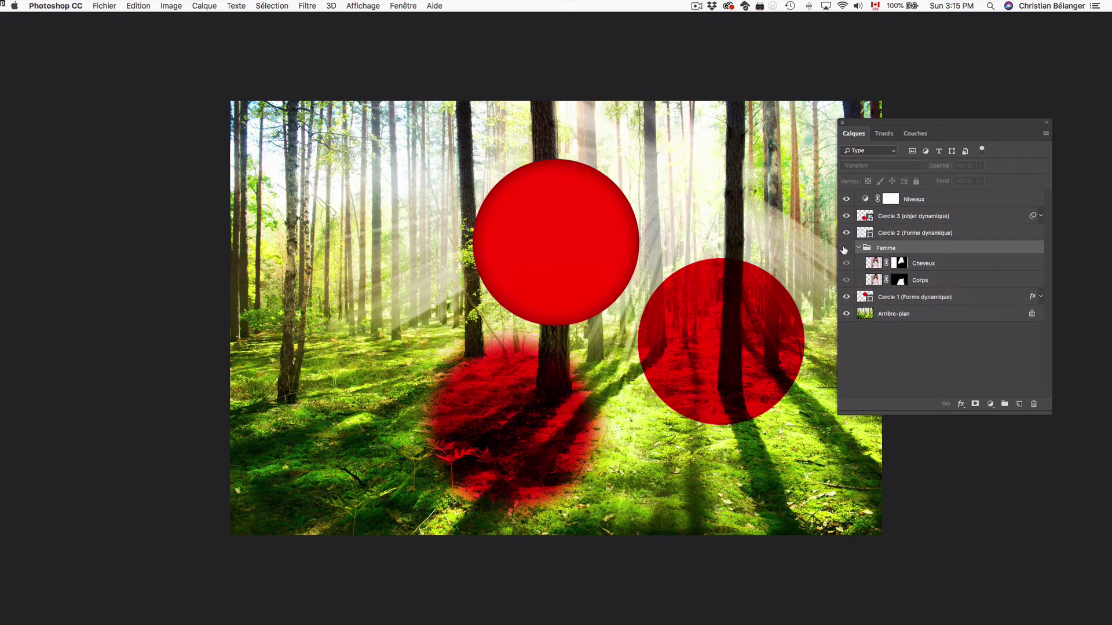
click(845, 248)
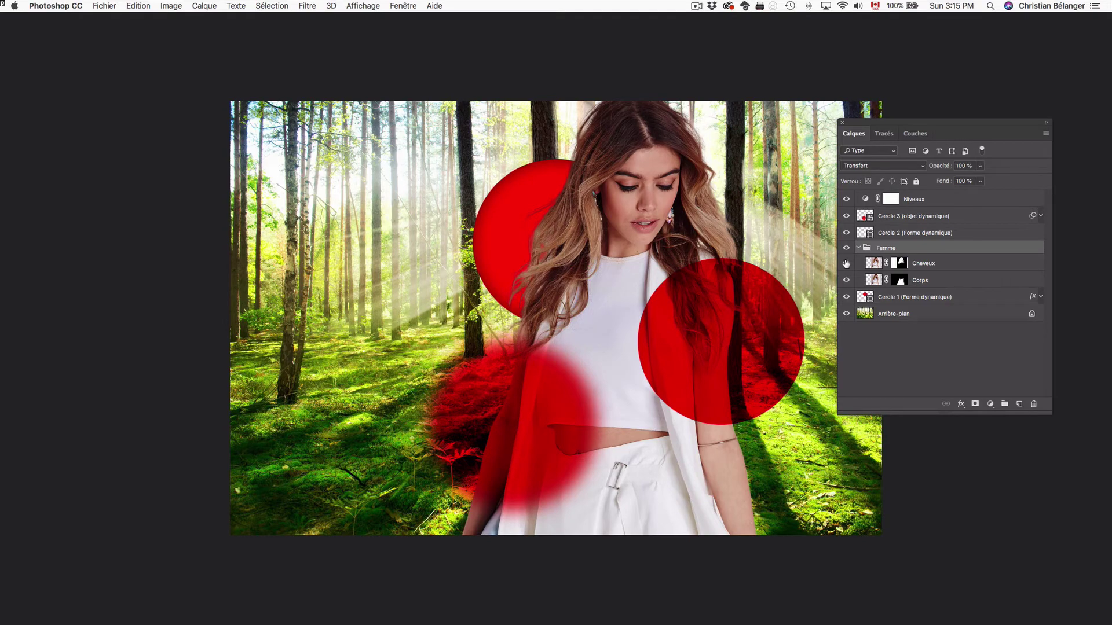
click(846, 263)
click(846, 263)
click(847, 280)
click(846, 280)
Return to After Effects, open the Femme composition and toggle its Cheveux and Corps layers off and on
key(super+Tab)
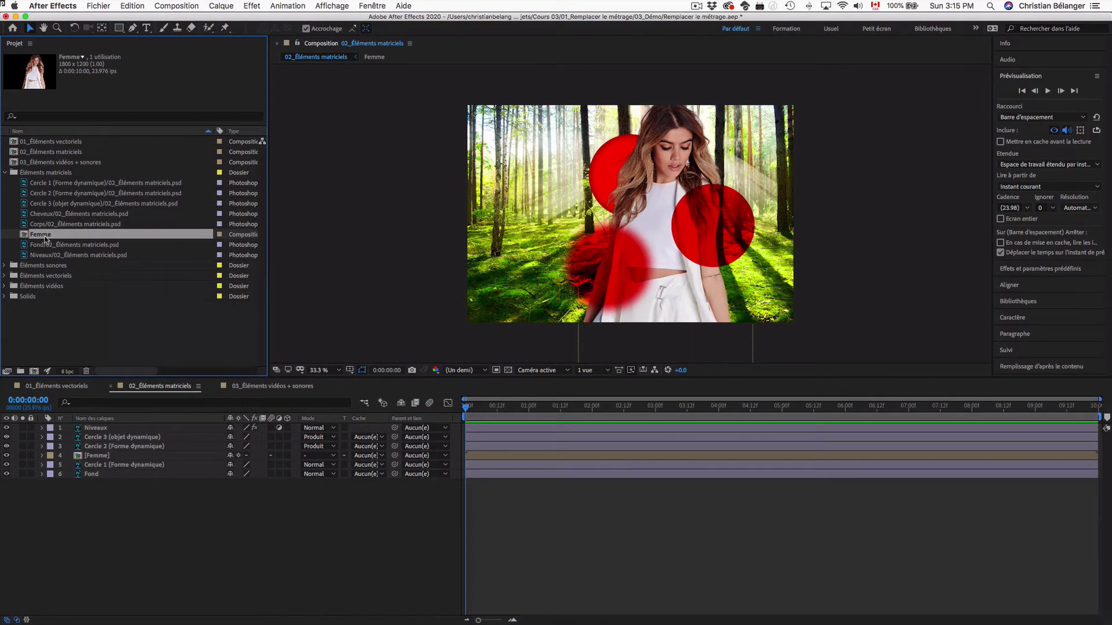
double_click(25, 237)
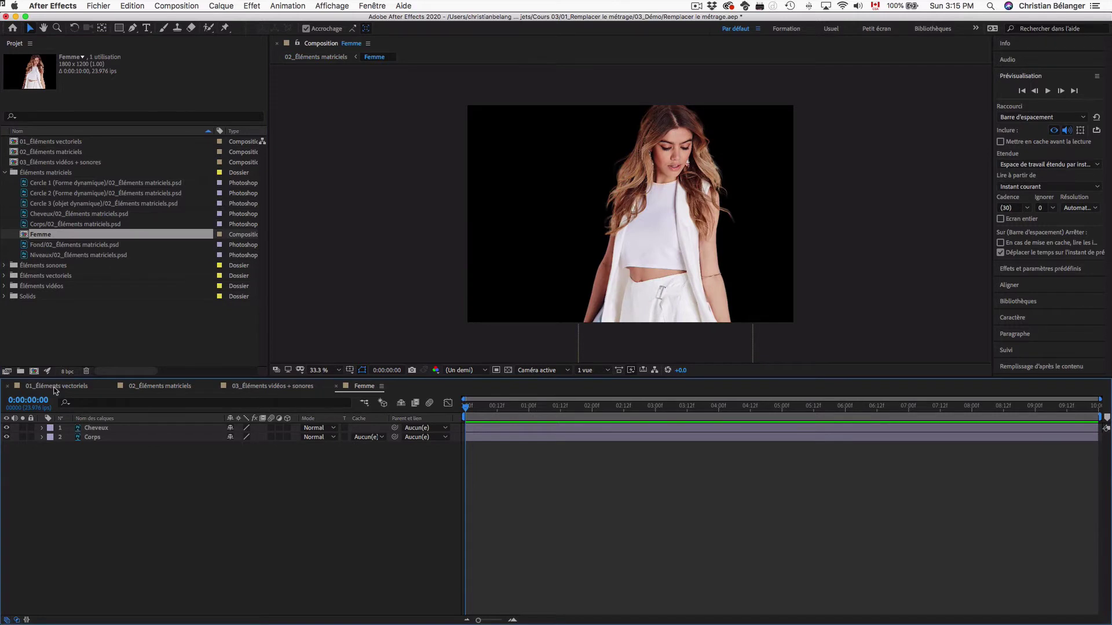
click(6, 428)
click(6, 428)
click(7, 437)
click(7, 437)
Reopen the composition 02_Éléments matriciels and compare its Niveaux layer with the adjustment layer in Photoshop
click(293, 385)
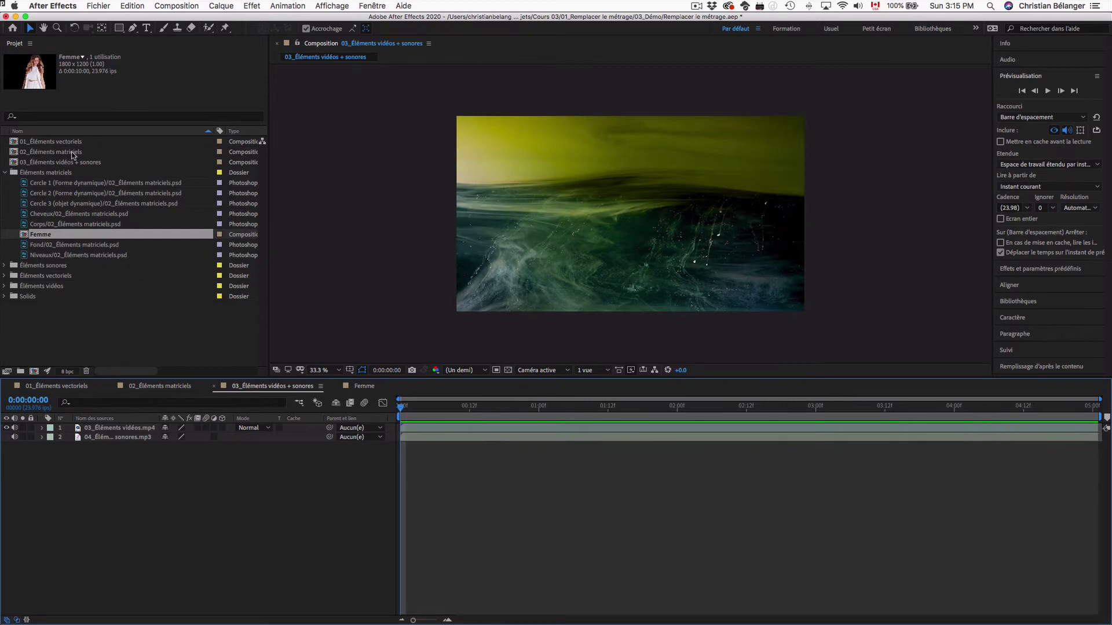
double_click(73, 151)
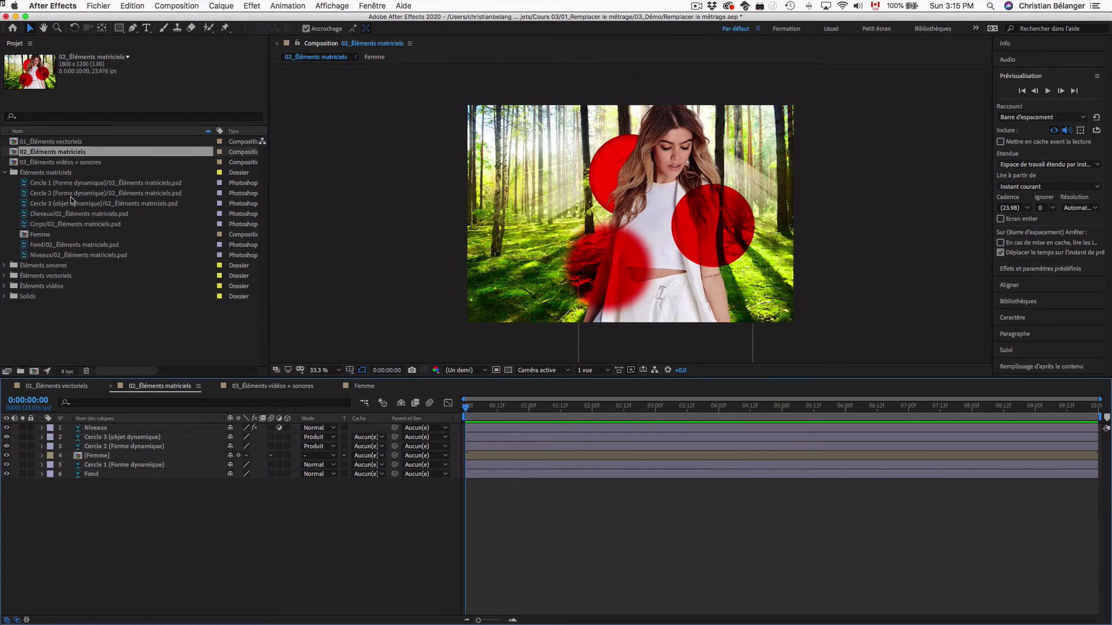
click(124, 428)
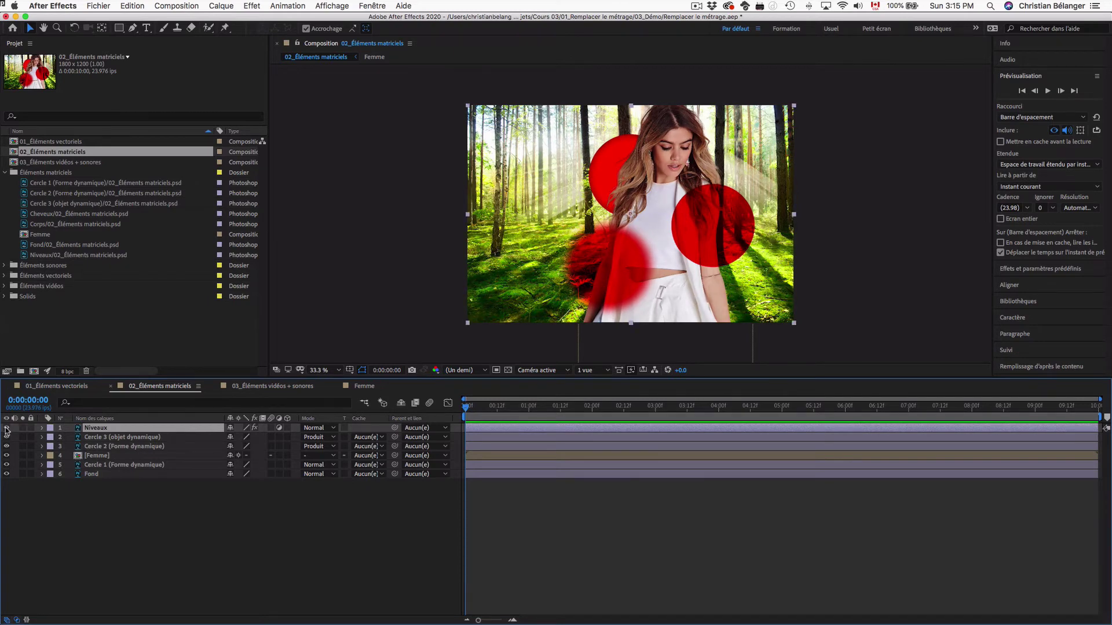
key(super+Tab)
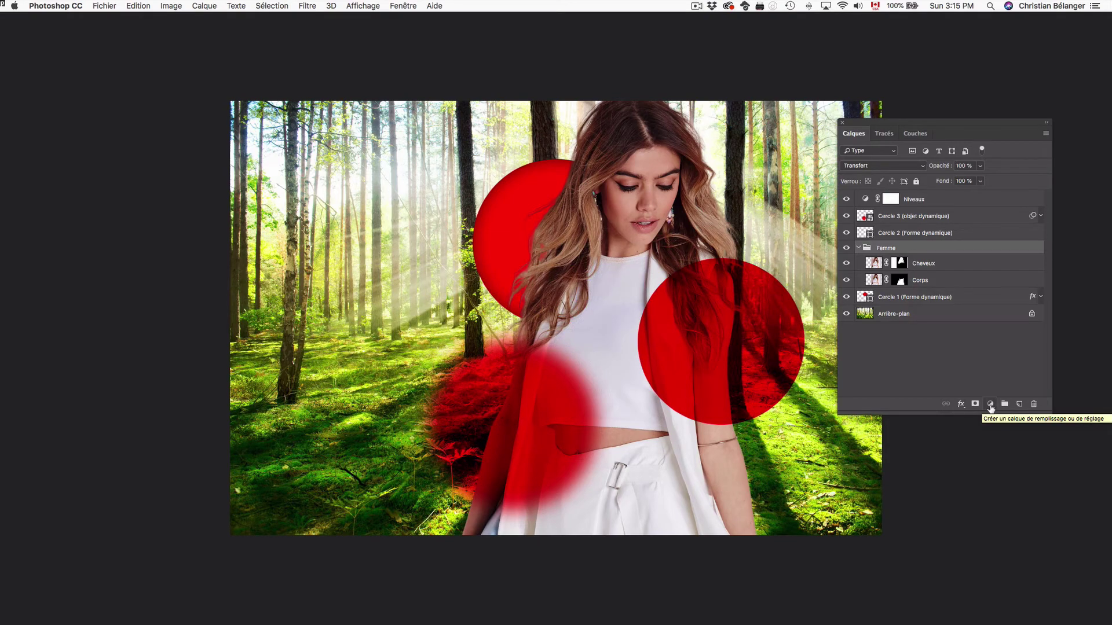
key(super+Tab)
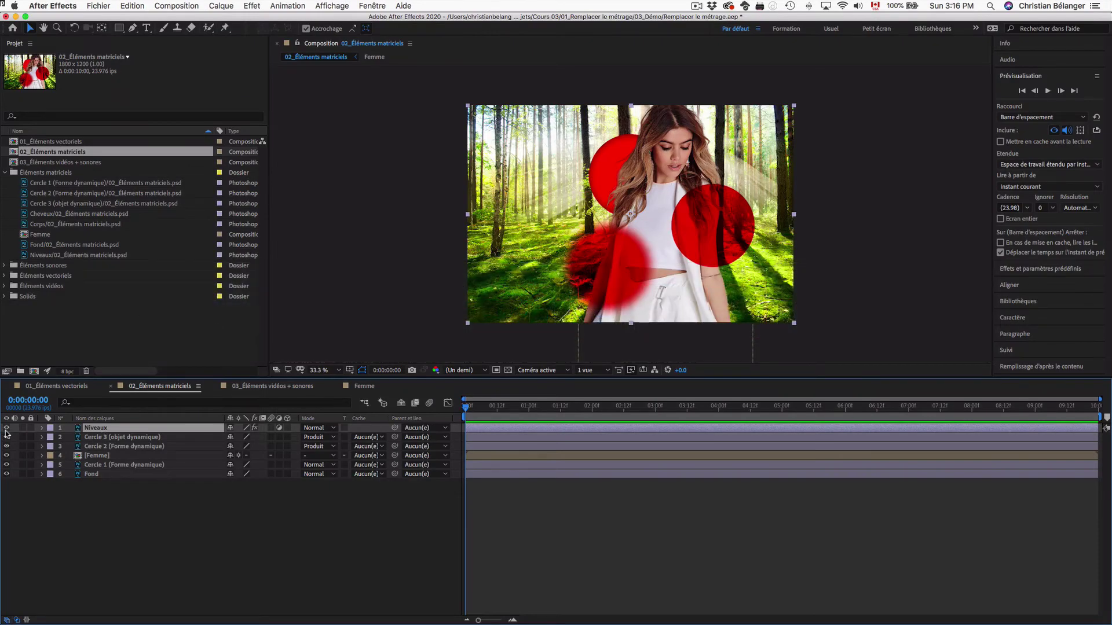
click(7, 428)
In Finder, move 02_Éléments matriciels.psd from the Éléments matriciels folder up into (Metrage), and return to After Effects, dismissing the missing-files warning
key(super+Tab)
key(super+Tab)
key(super+Tab)
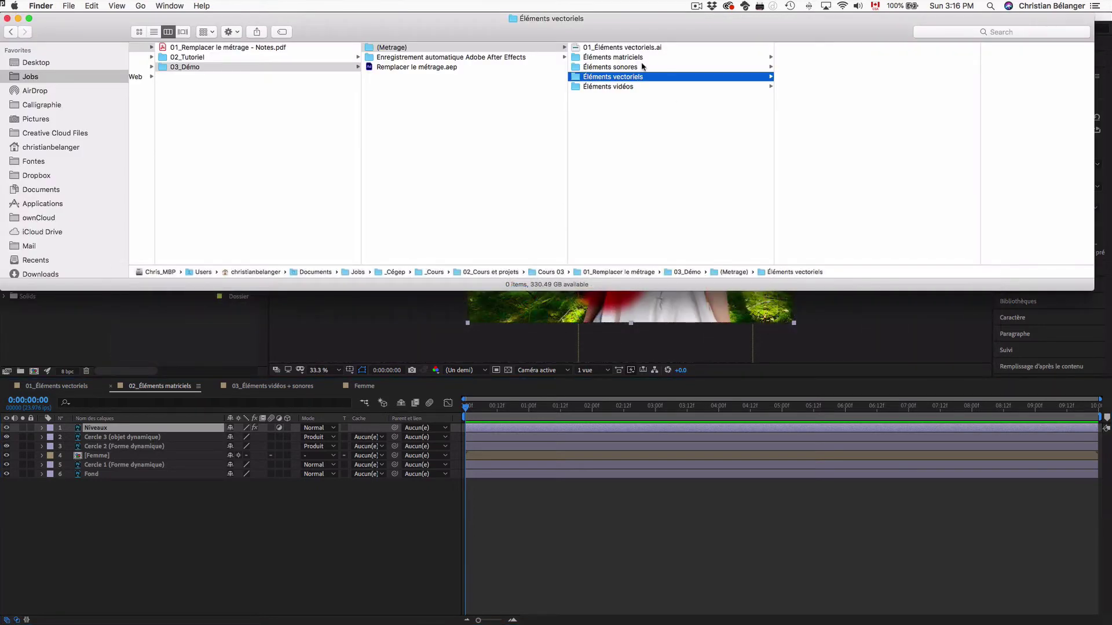
click(632, 57)
drag(814, 48, 608, 178)
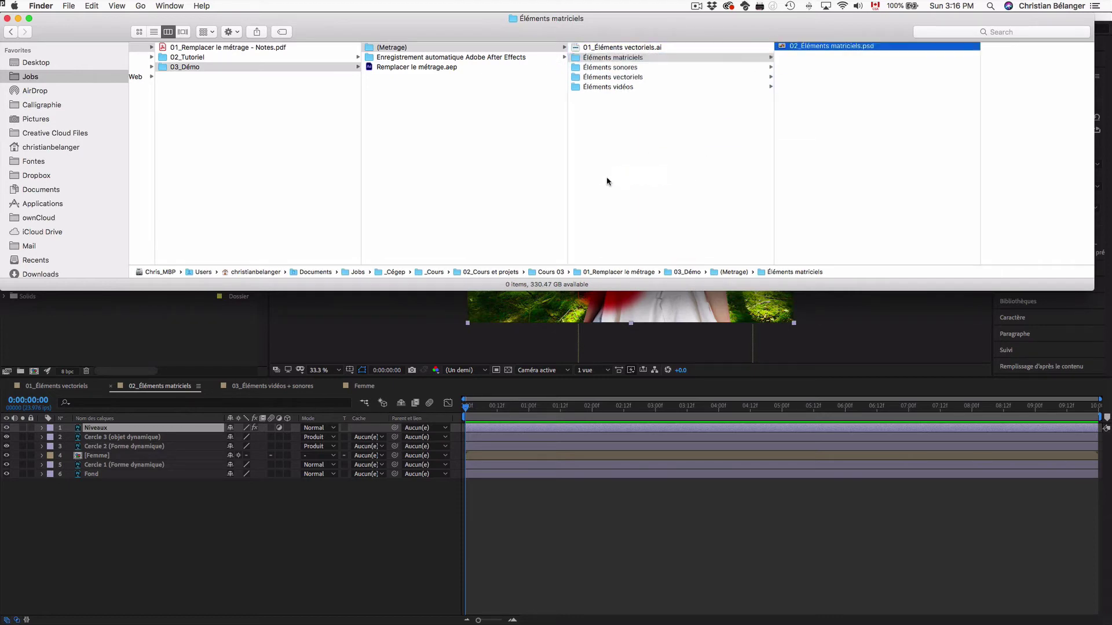
click(537, 337)
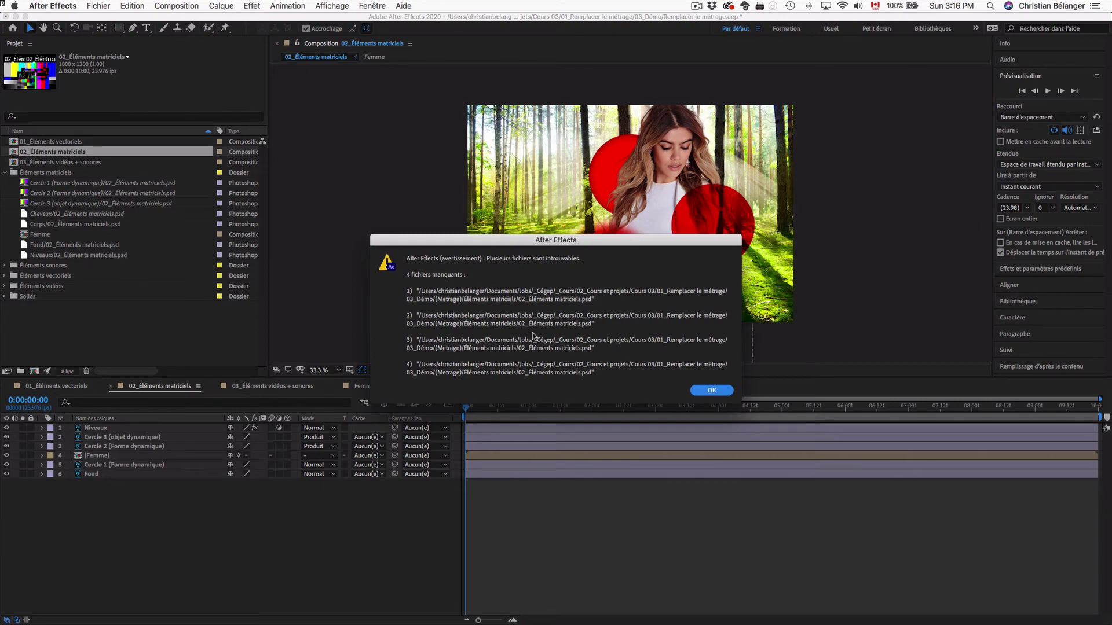
click(711, 391)
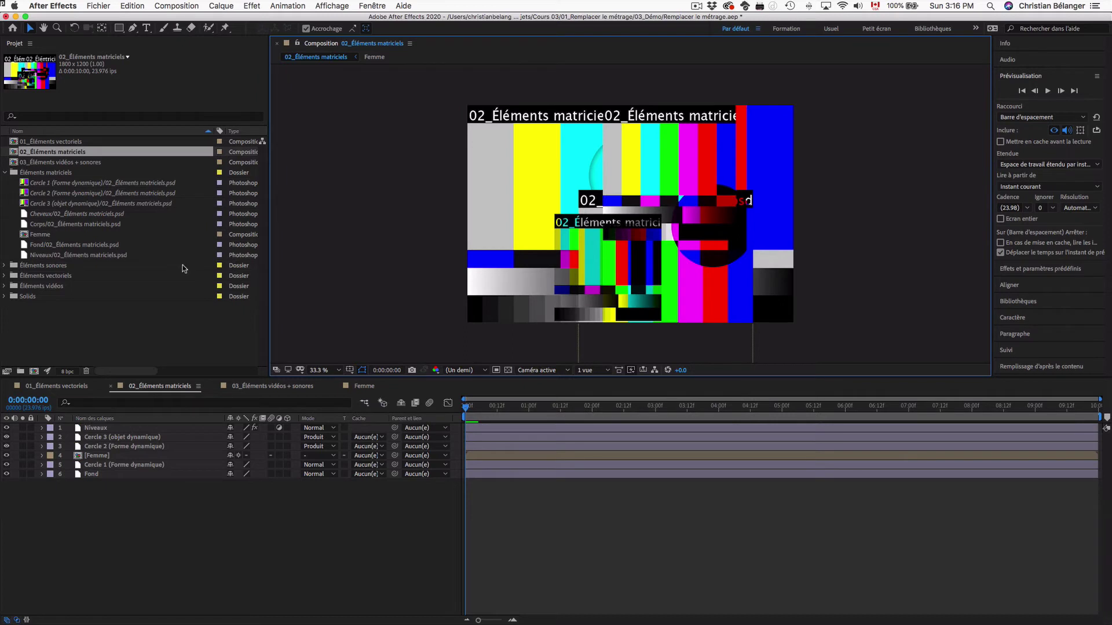
Examine the three missing Cercle items in the Éléments matriciels folder
click(48, 184)
click(49, 192)
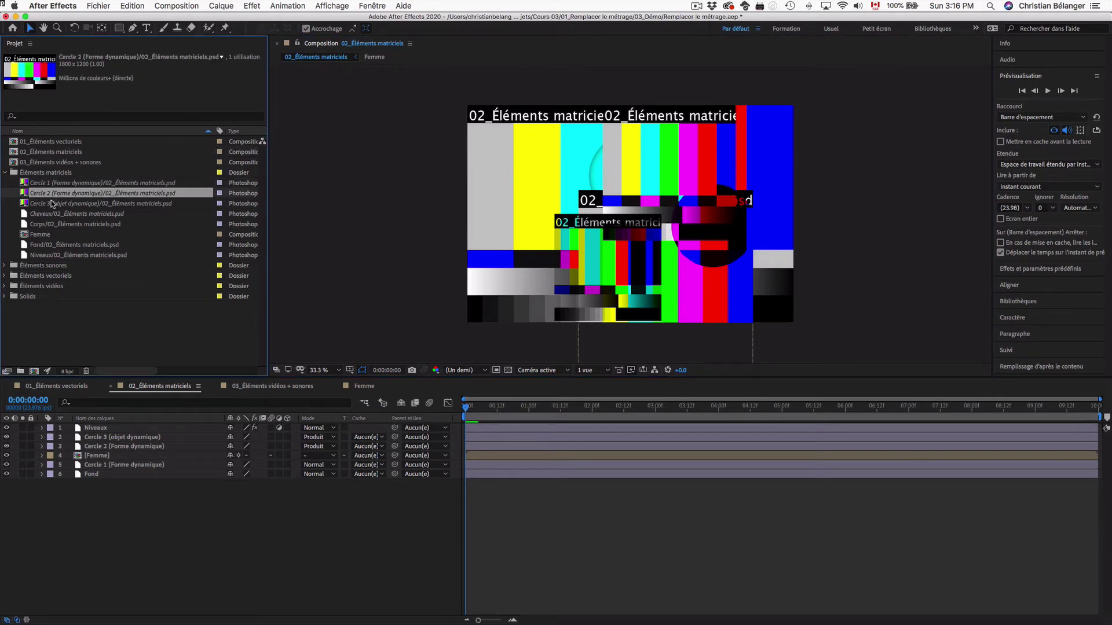
click(51, 202)
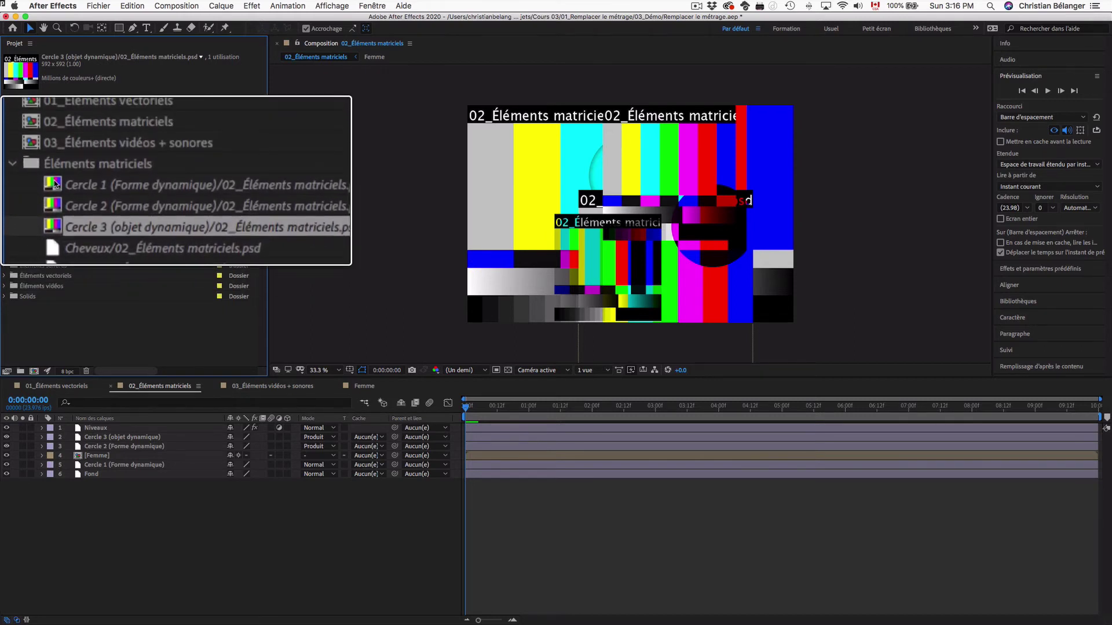
click(53, 184)
click(52, 187)
click(52, 202)
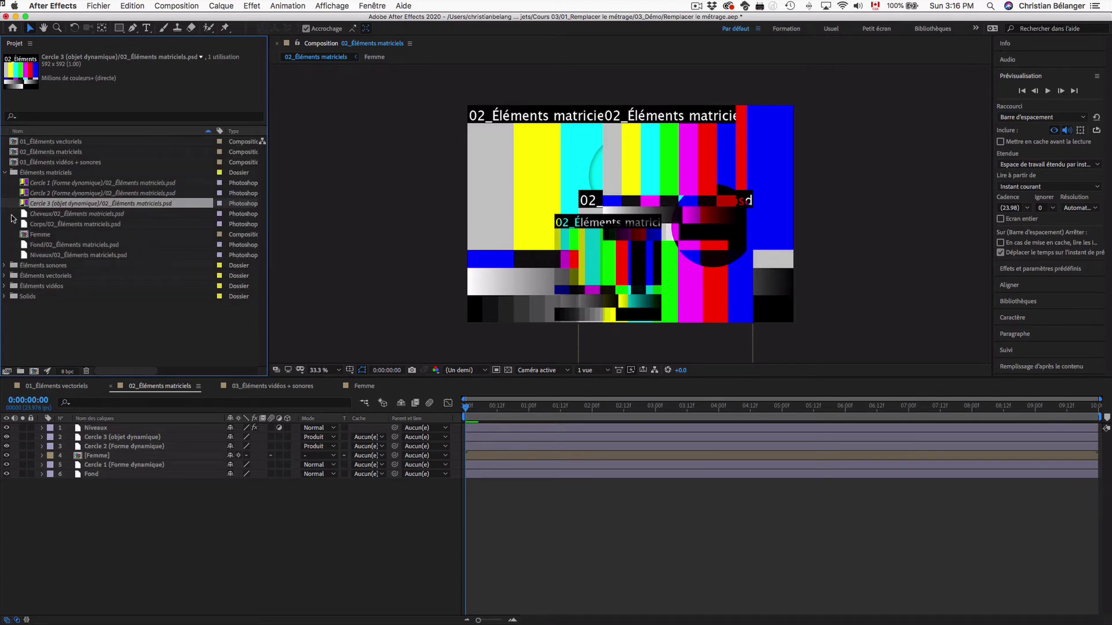
Examine the Cheveux, Corps, Fond and Niveaux items and their icons in the Éléments matriciels folder
click(24, 214)
click(24, 225)
click(25, 245)
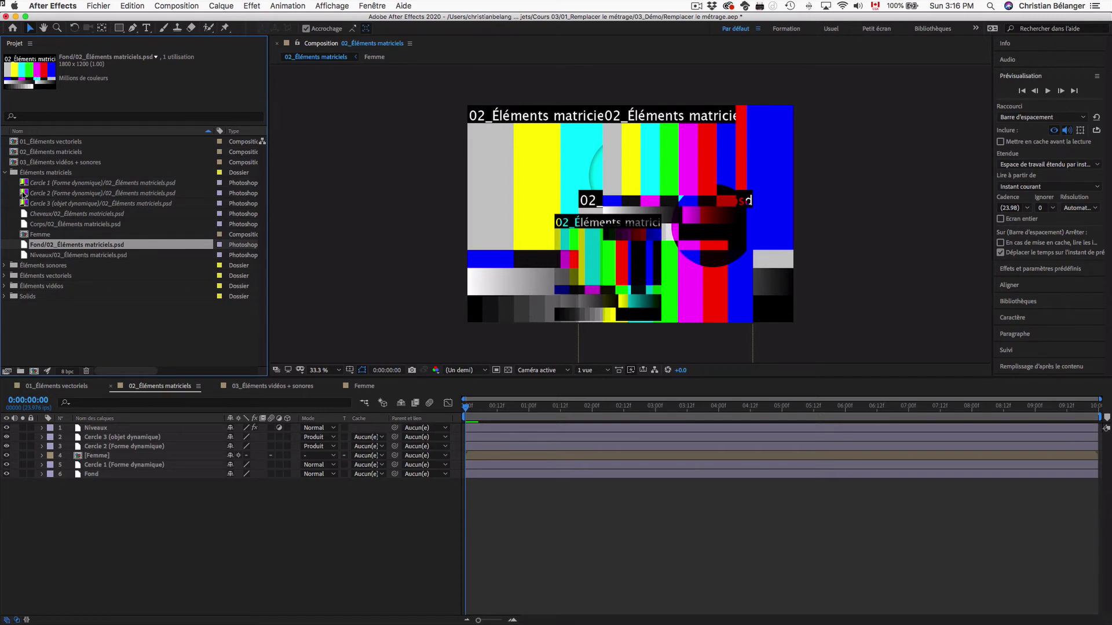
click(43, 256)
click(54, 214)
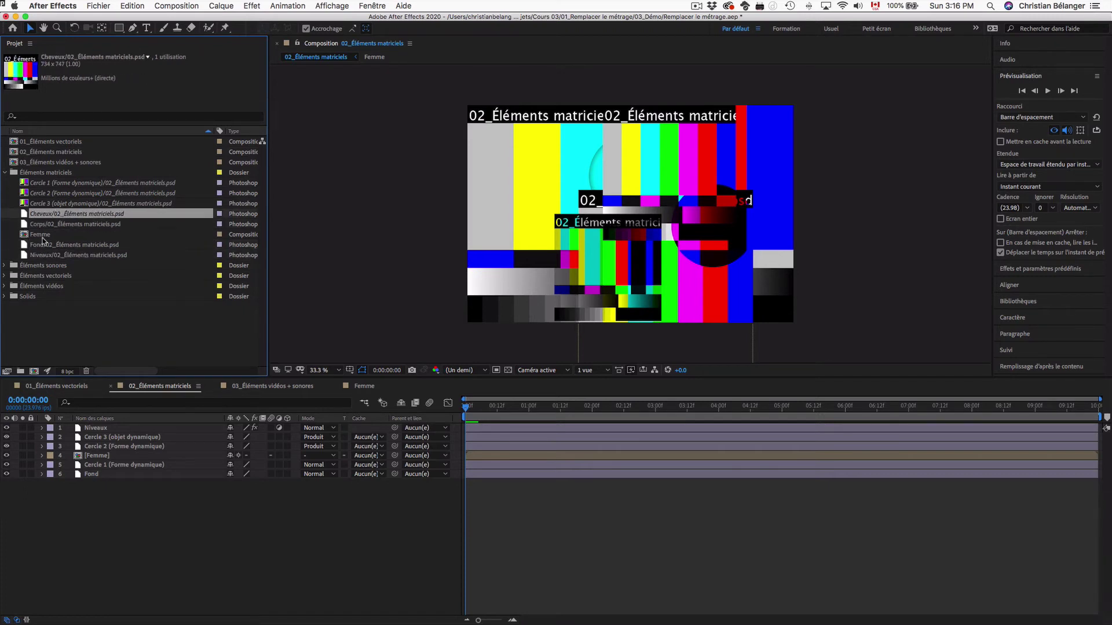
click(42, 256)
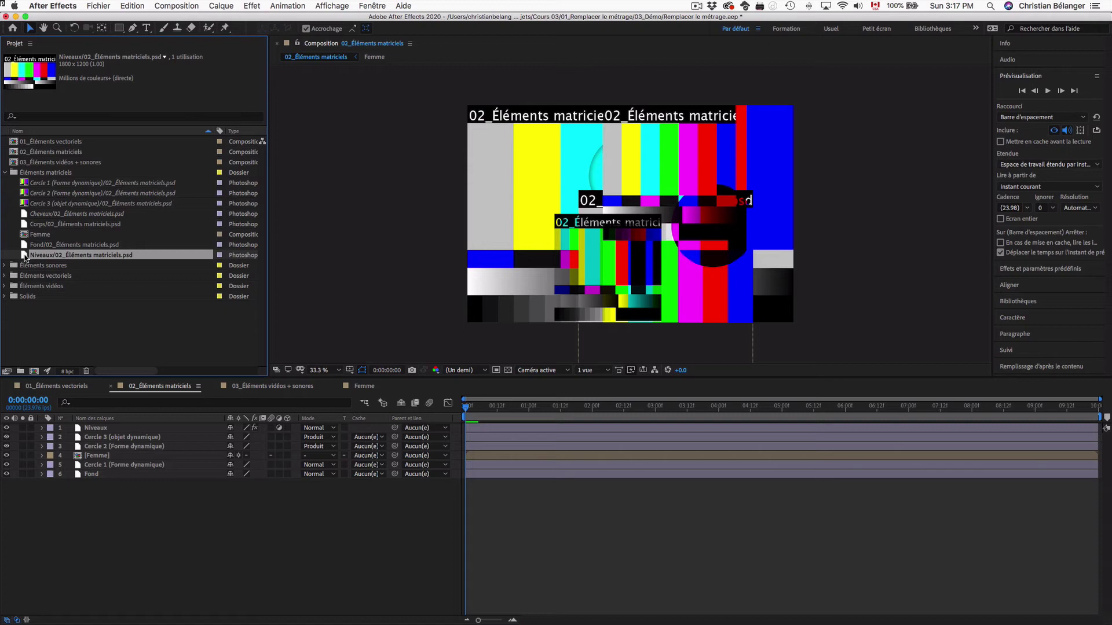
Replace the missing Cercle 1 (Forme dynamique) footage with the file 02_Éléments matriciels.psd from the (Metrage) folder
click(40, 184)
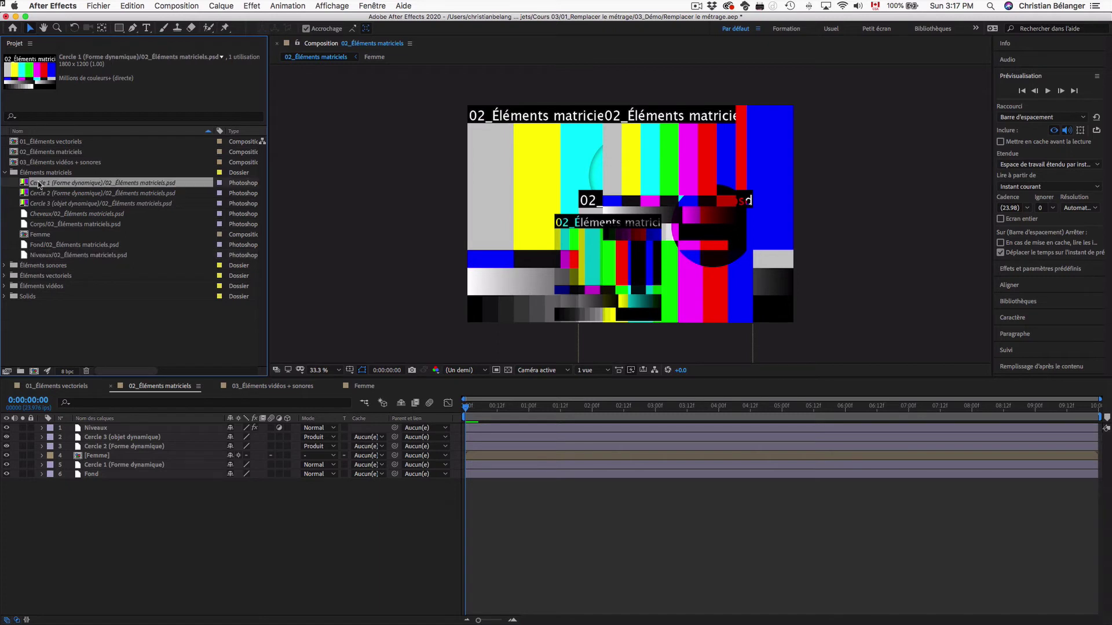
right_click(78, 184)
mouse_move(111, 268)
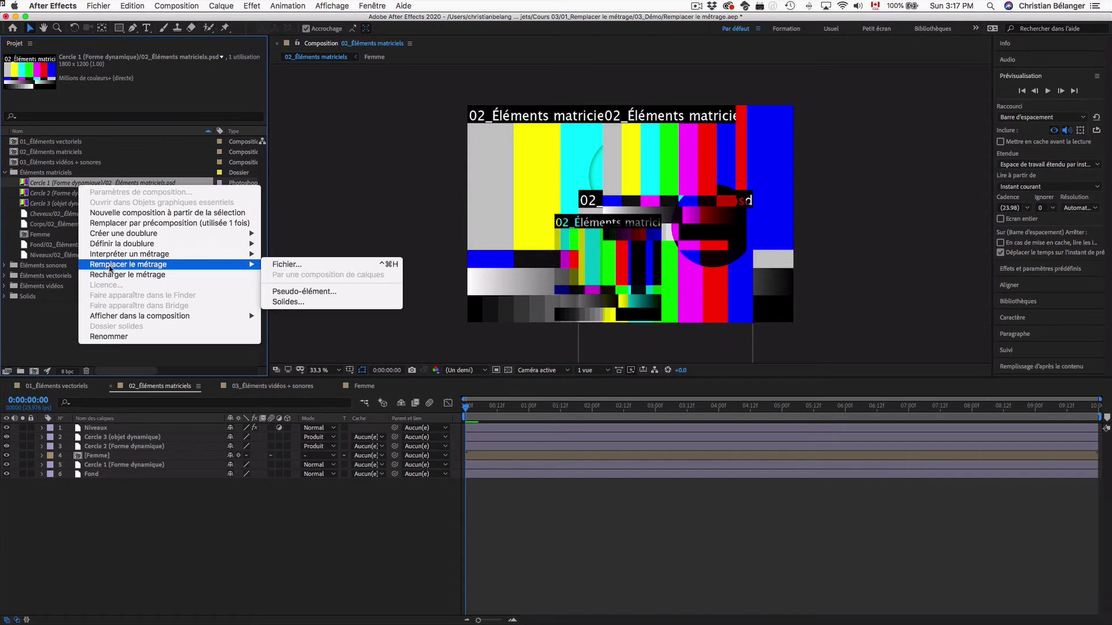
click(325, 266)
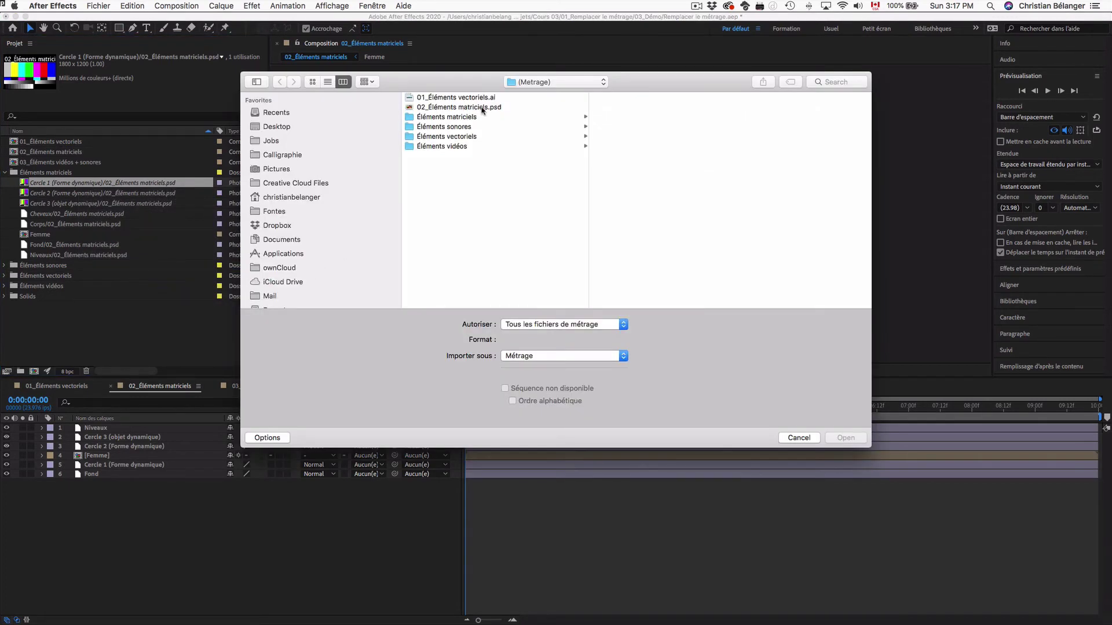
click(456, 107)
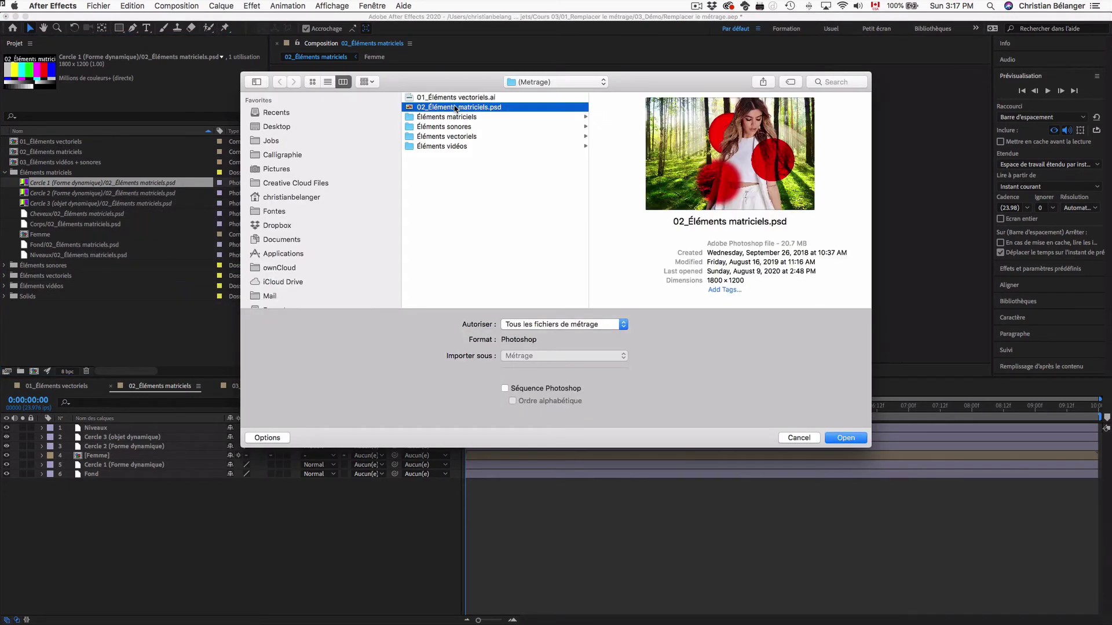
double_click(456, 108)
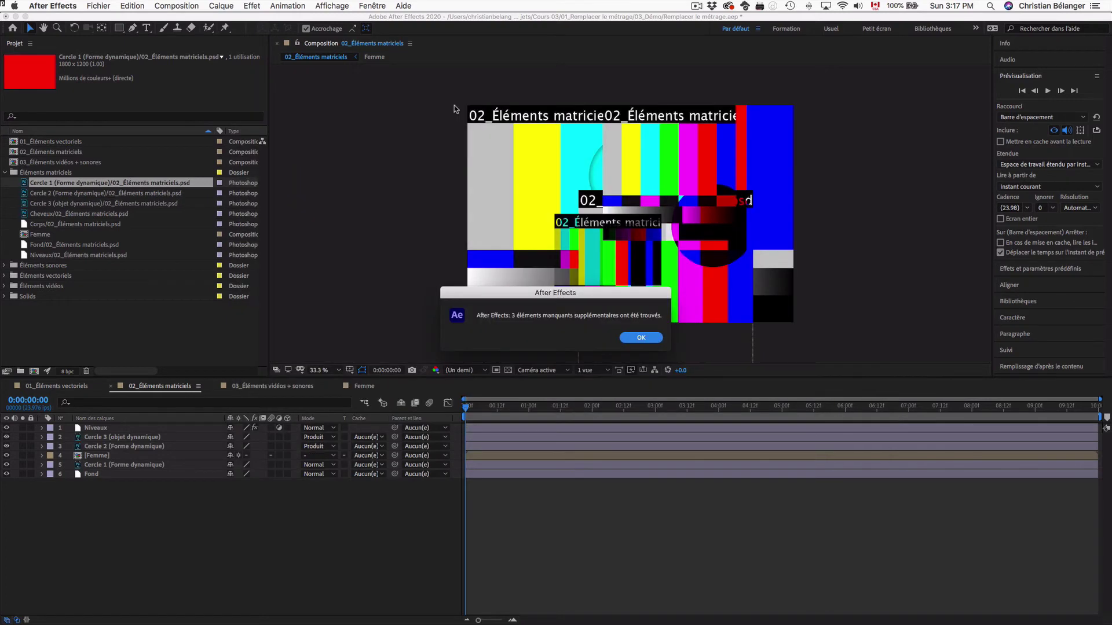
key(Return)
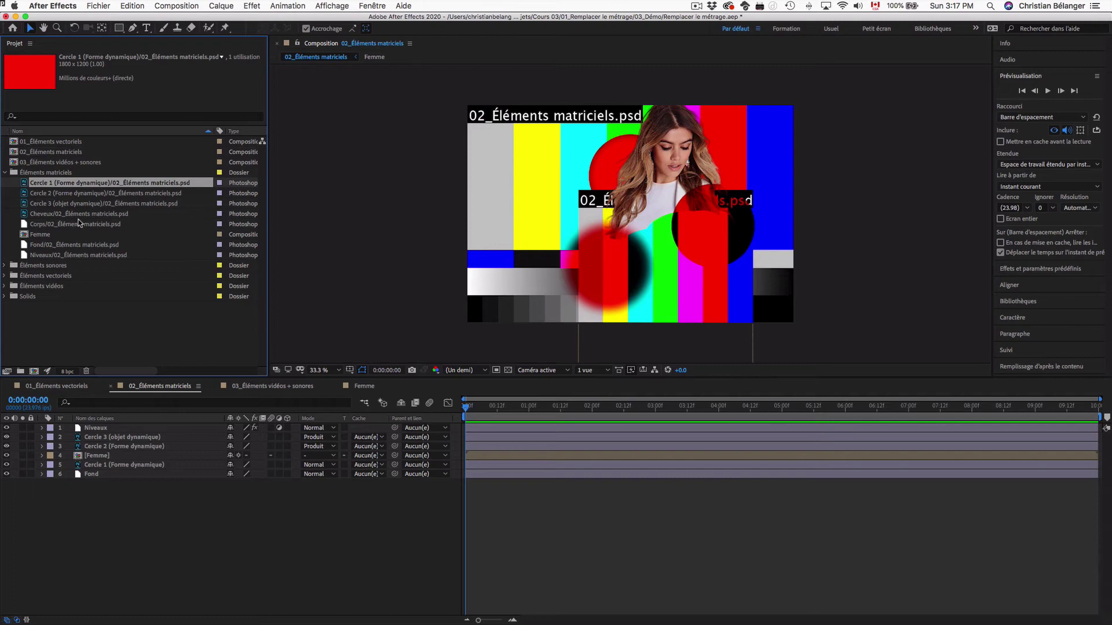
Check the link status of the Cercle 3, Cheveux and Corps items after the replacement
click(24, 204)
click(25, 215)
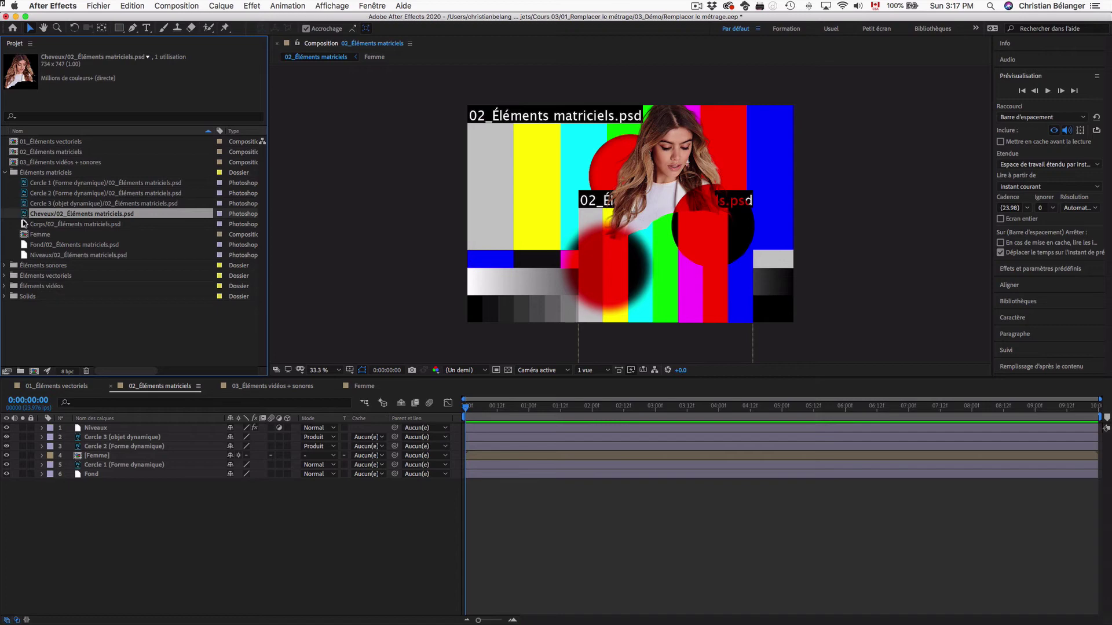
click(58, 226)
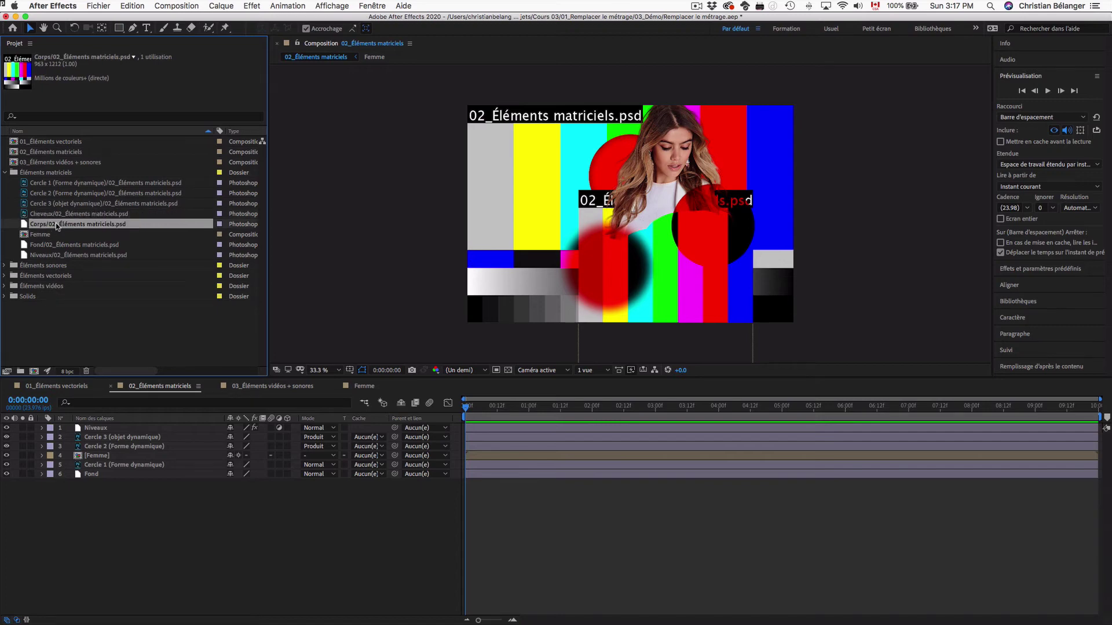
Replace the Niveaux footage with the Niveaux layer of 02_Éléments matriciels.psd from the (Metrage) folder, using Taille du calque as its dimensions
click(50, 255)
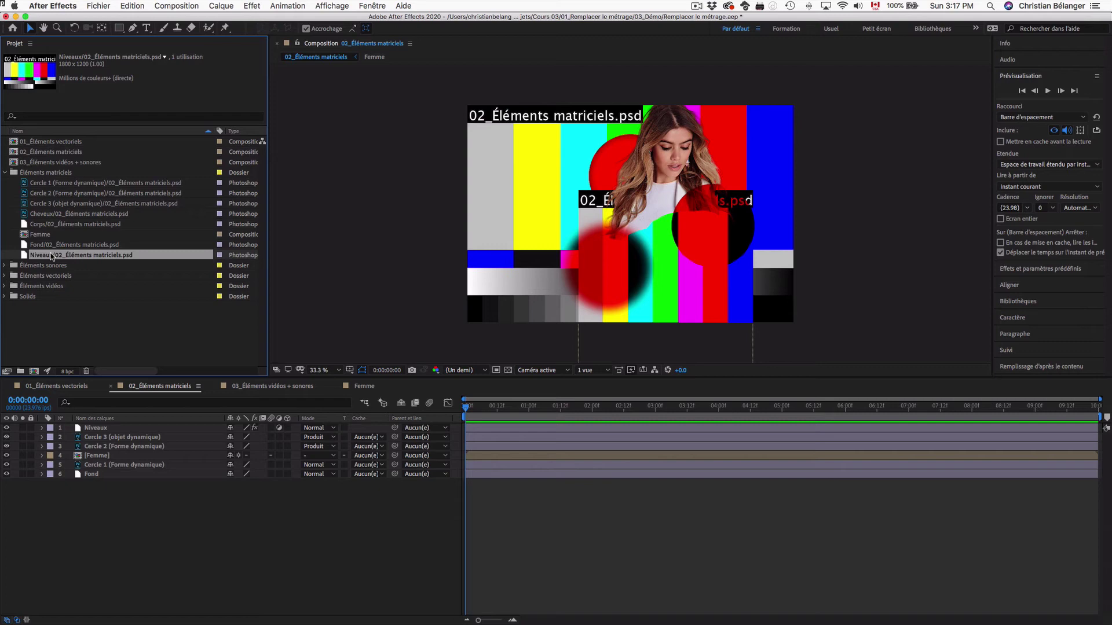
right_click(99, 256)
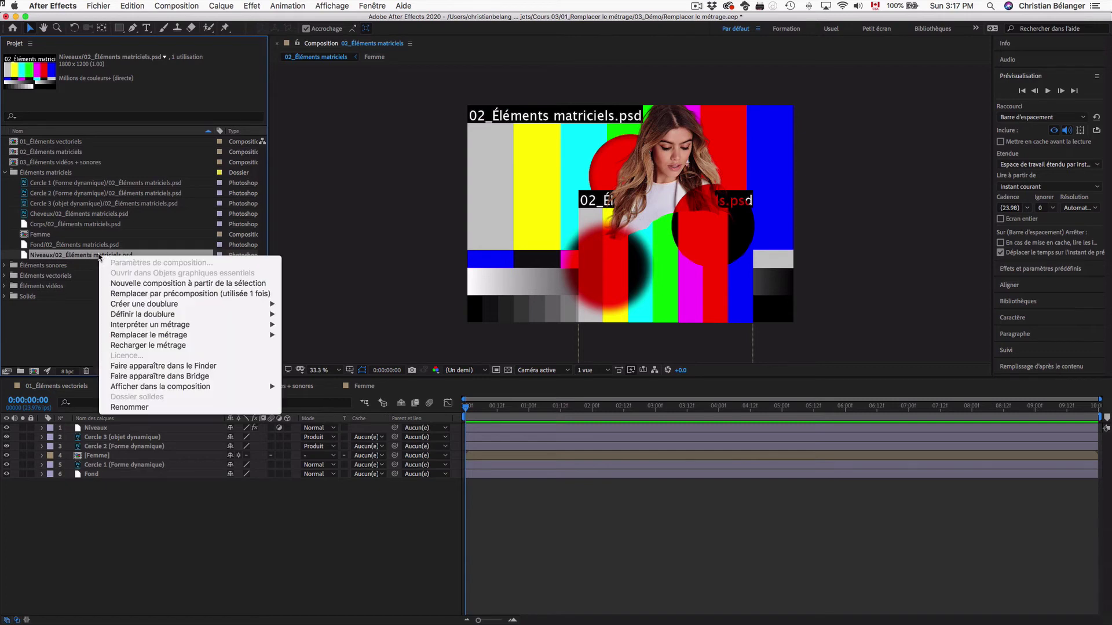
mouse_move(161, 336)
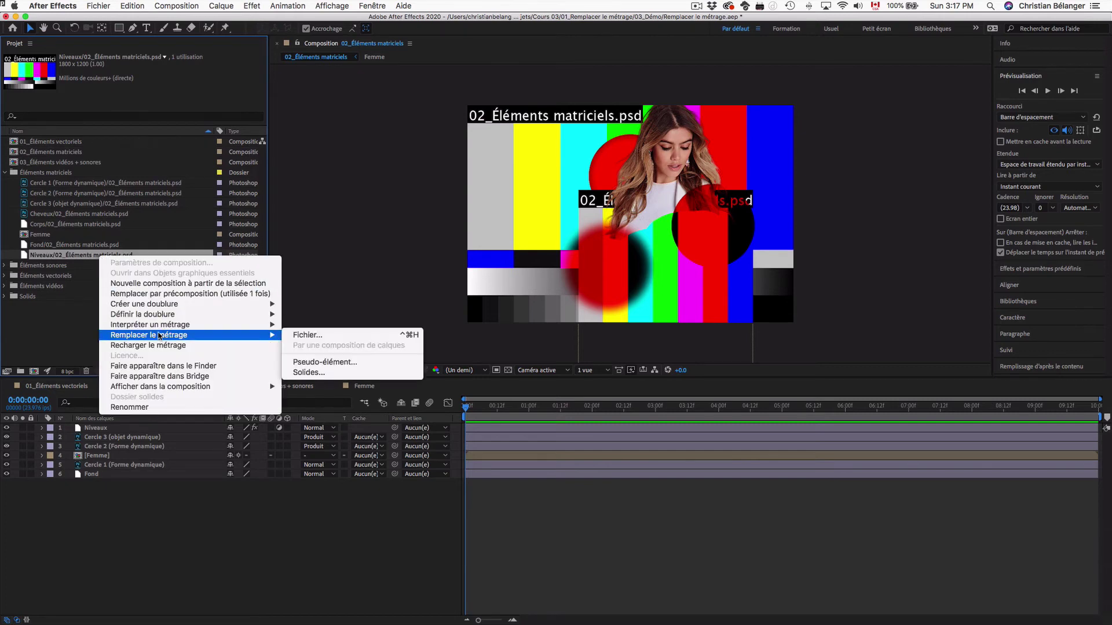
click(336, 341)
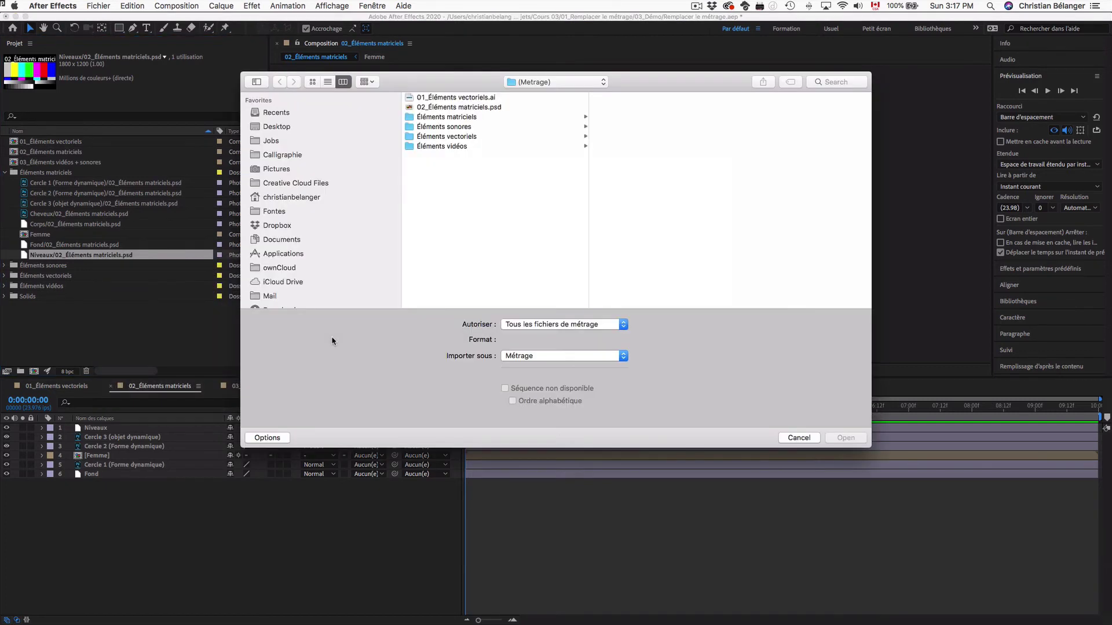
click(448, 108)
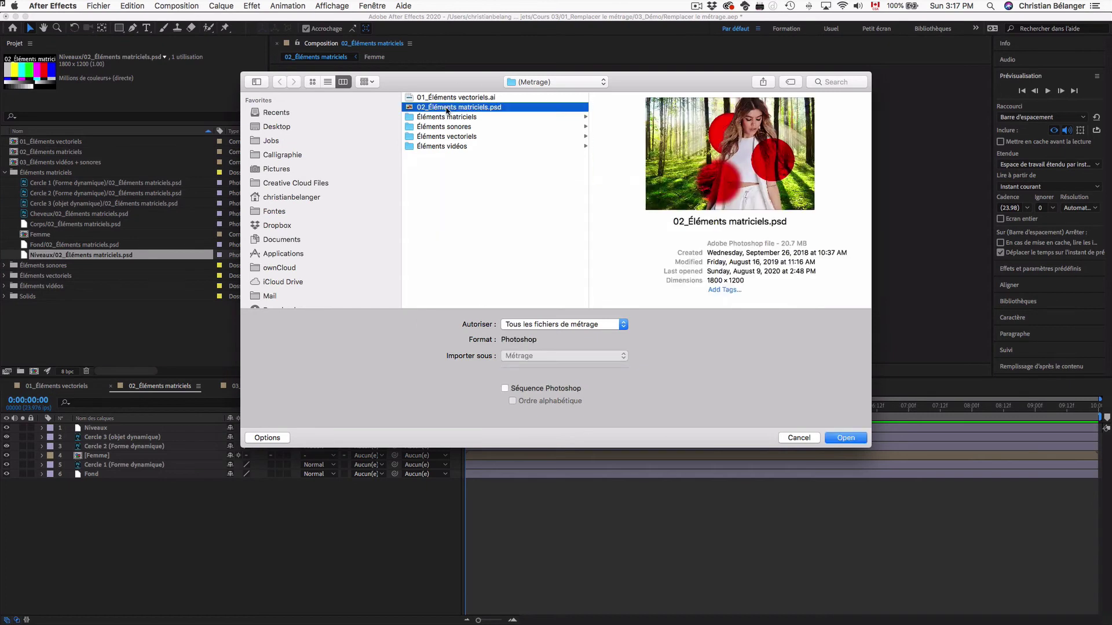
double_click(447, 108)
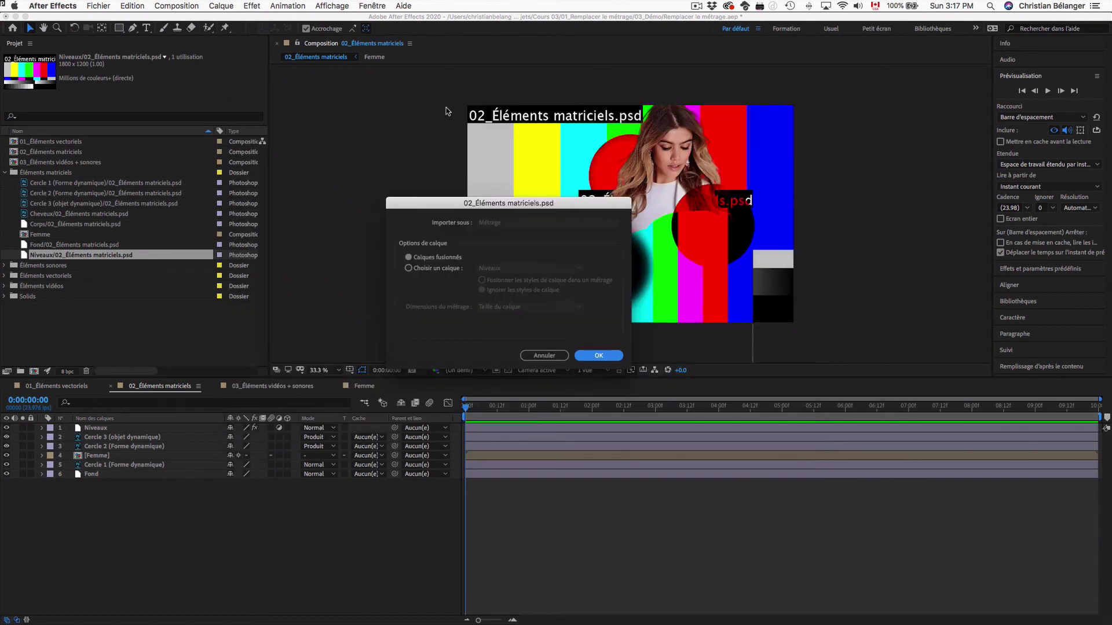
click(451, 273)
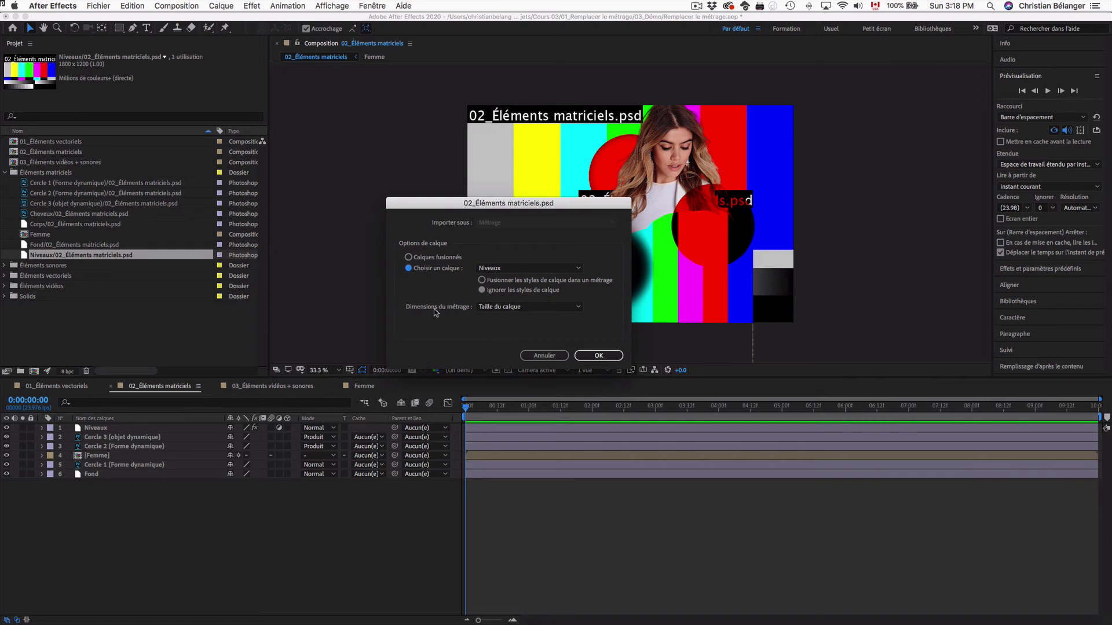
click(551, 308)
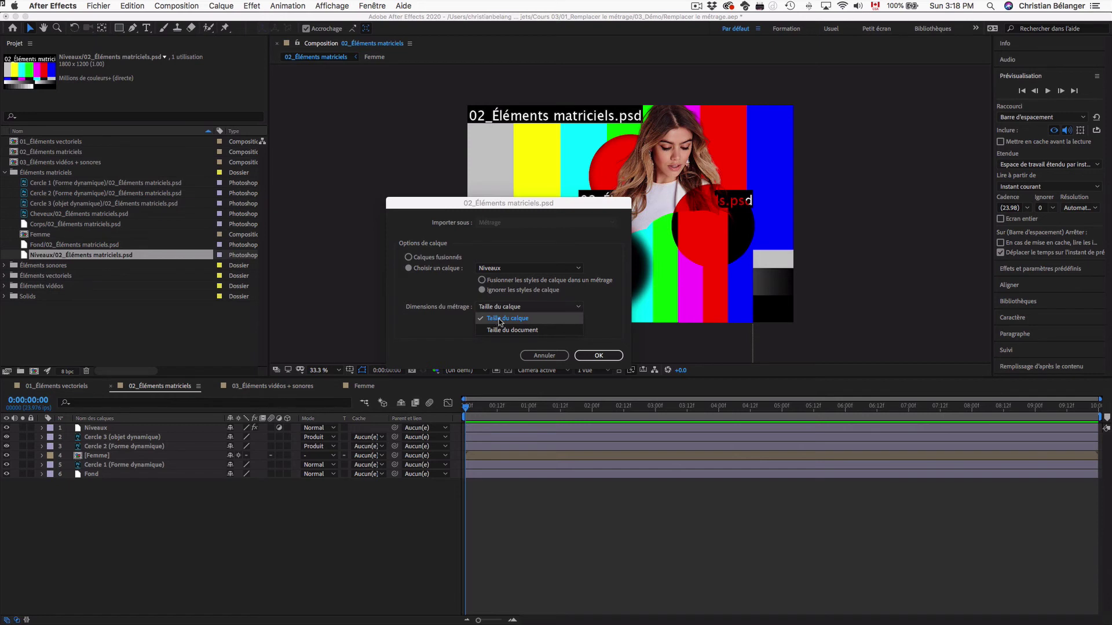
click(543, 318)
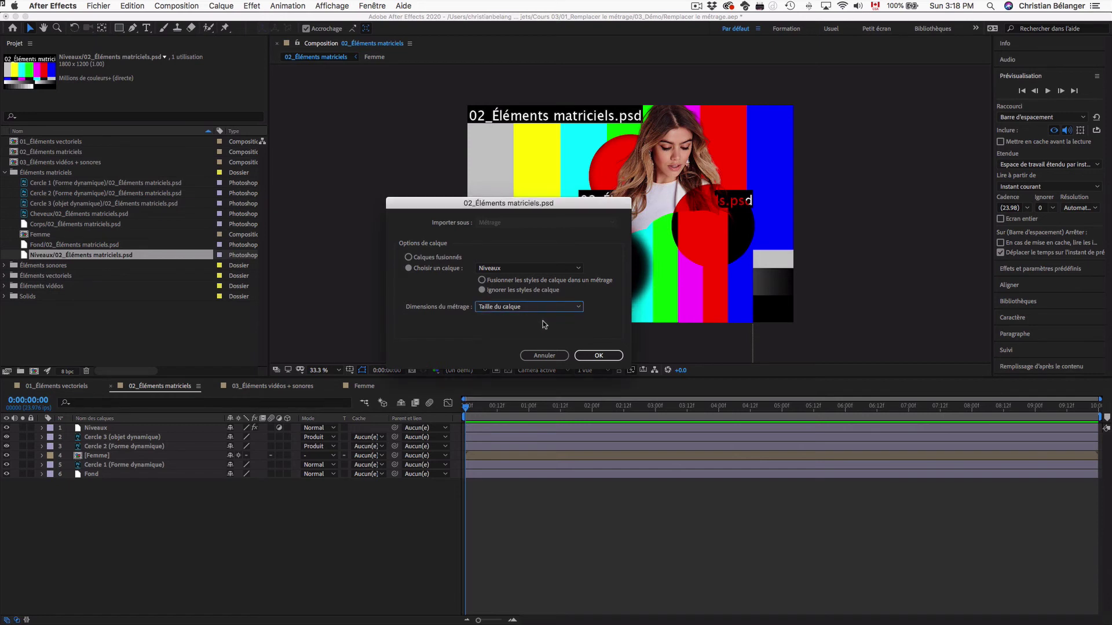
click(601, 355)
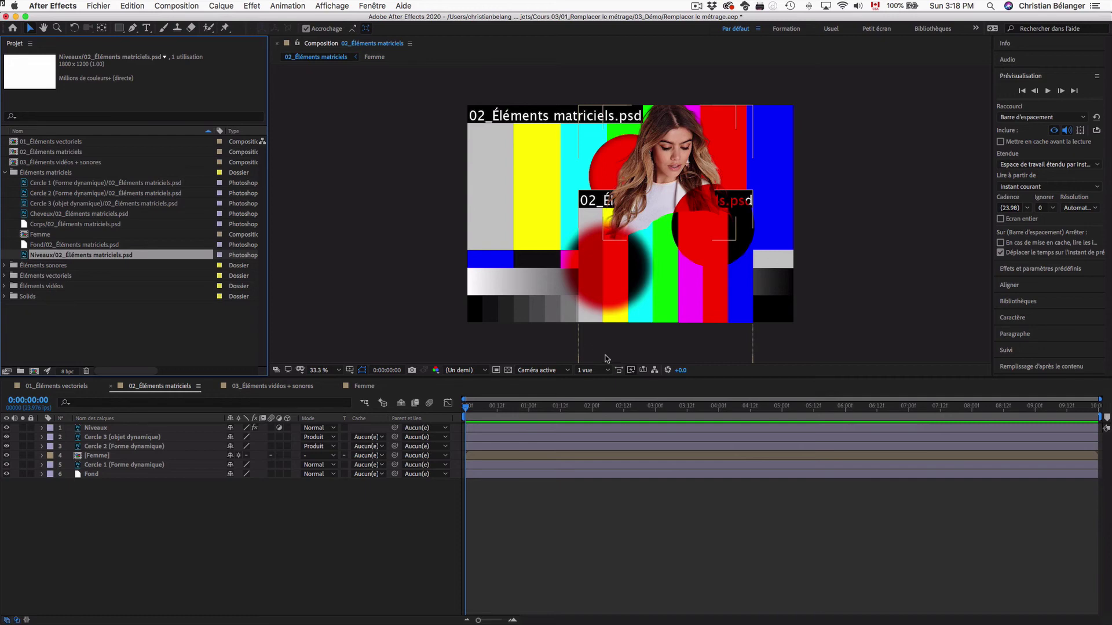
Replace the Fond footage with the Fond layer of 02_Éléments matriciels.psd at layer size
click(93, 247)
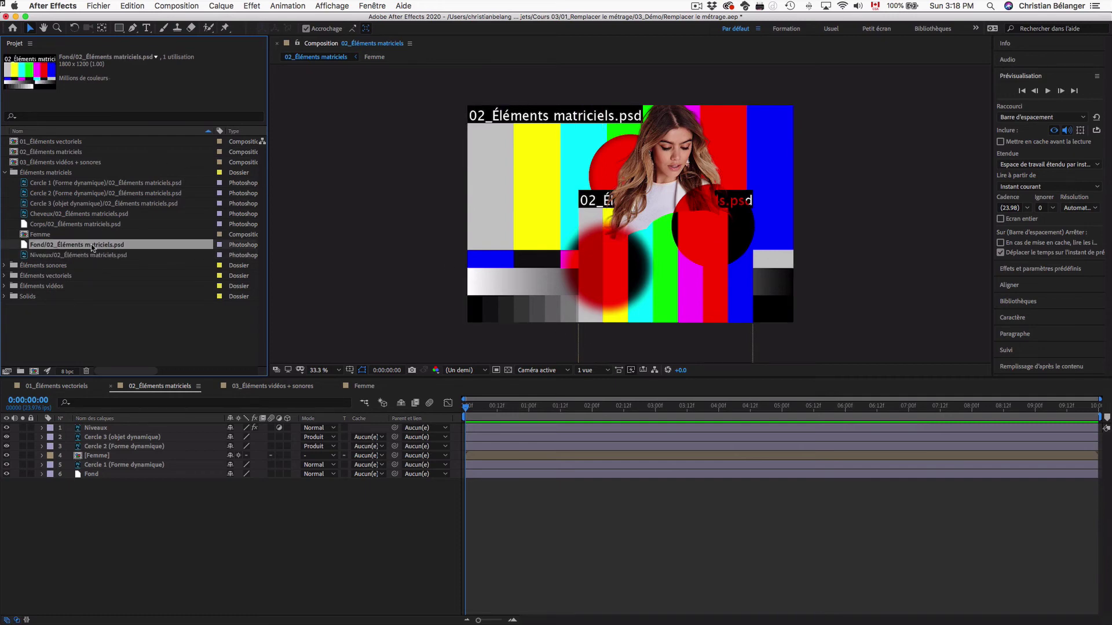
right_click(92, 247)
mouse_move(121, 326)
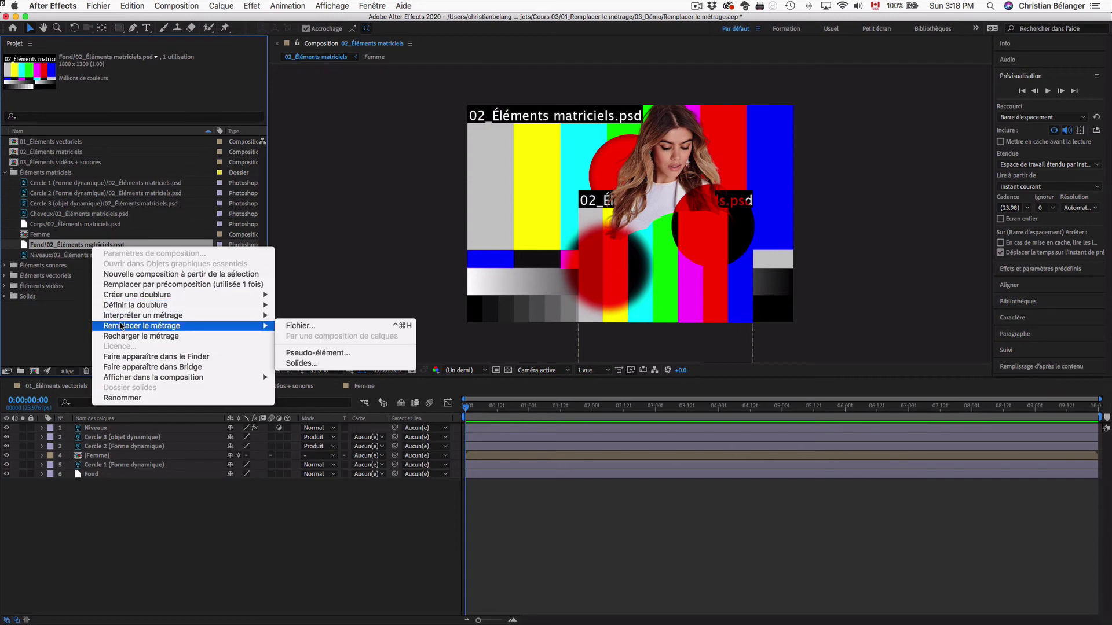
click(341, 325)
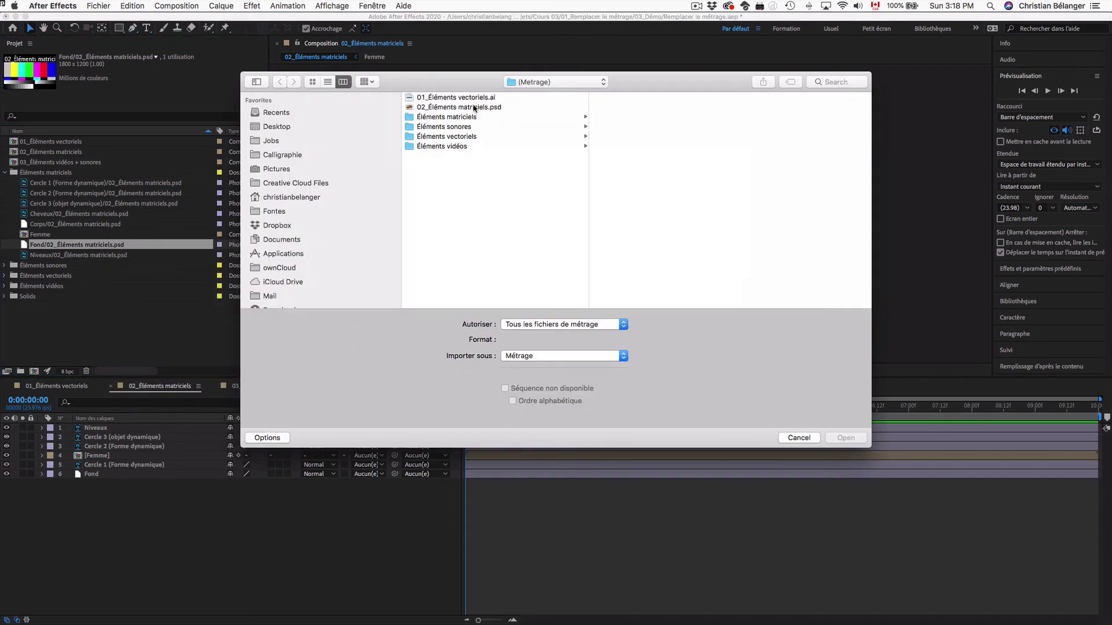
click(475, 108)
double_click(481, 108)
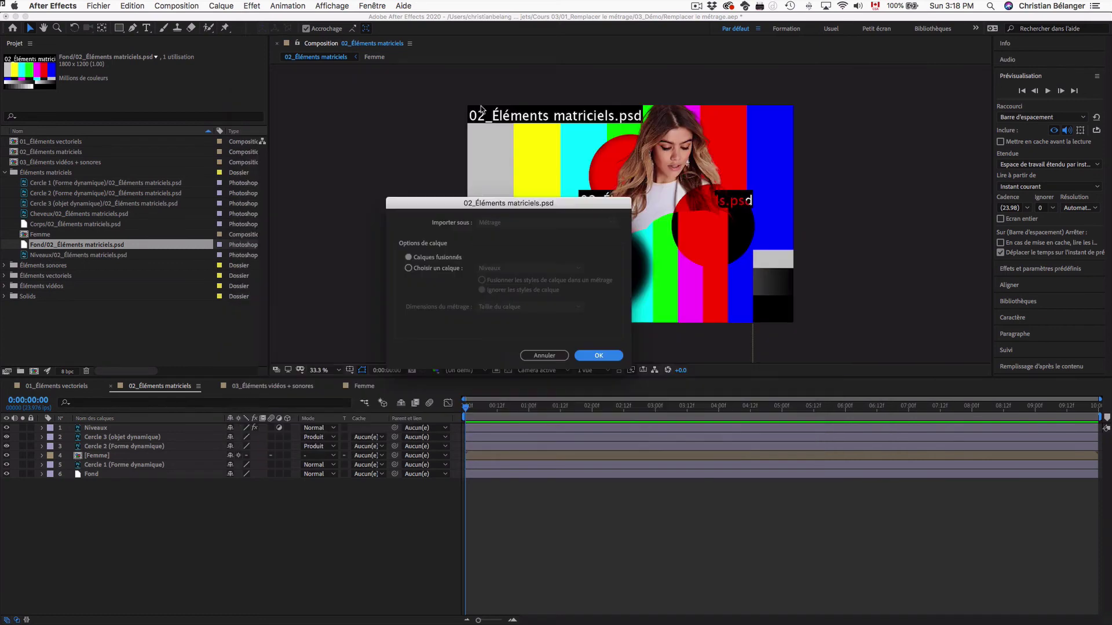
click(452, 270)
click(523, 269)
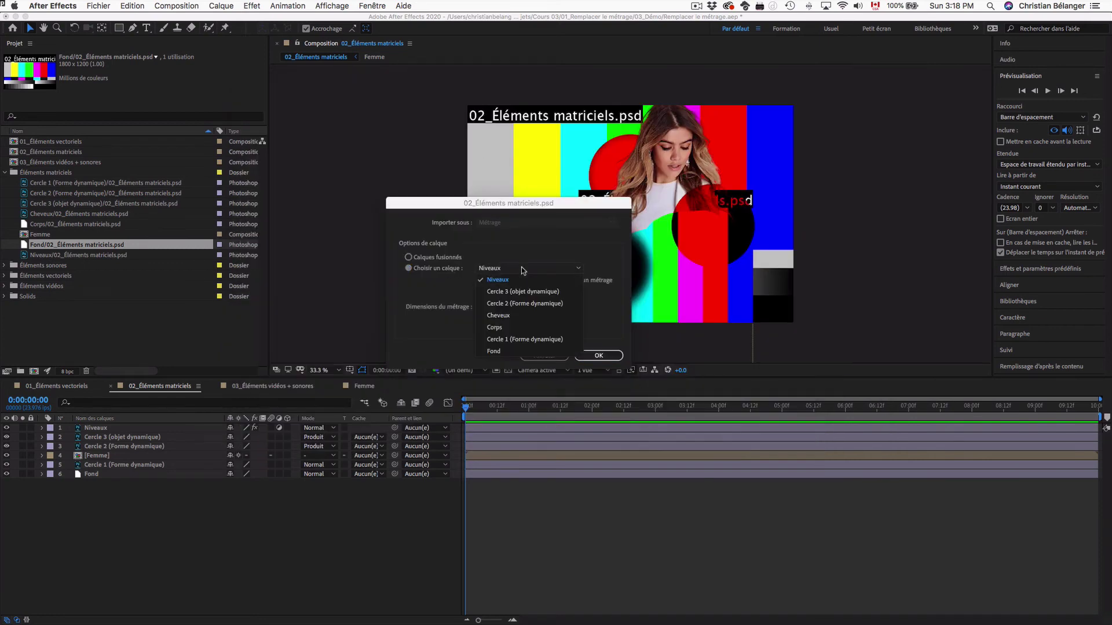
click(501, 352)
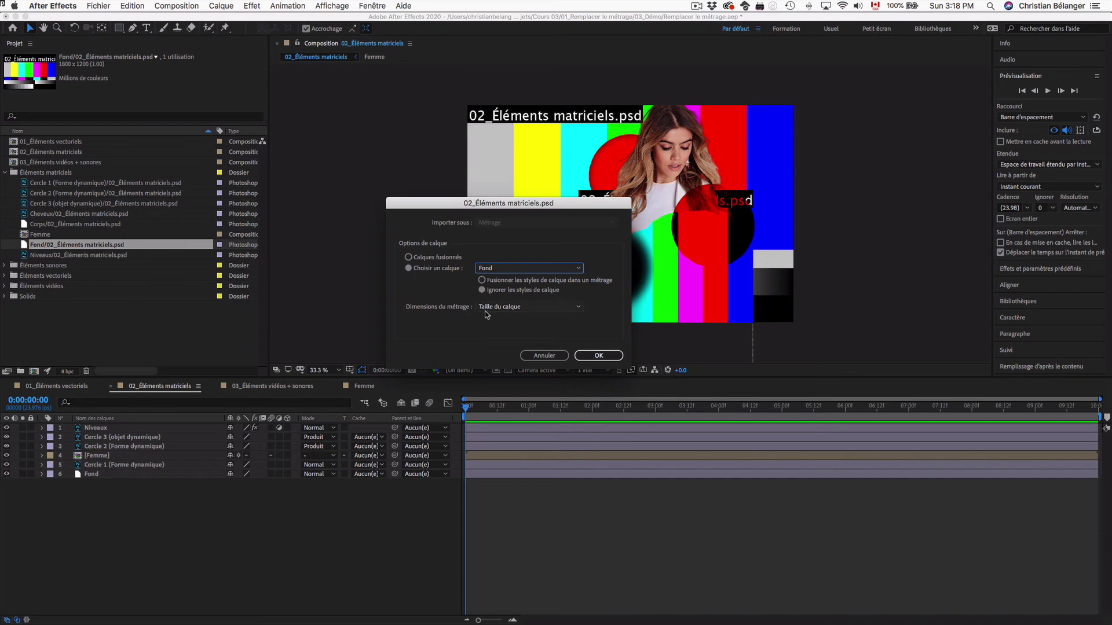
click(607, 355)
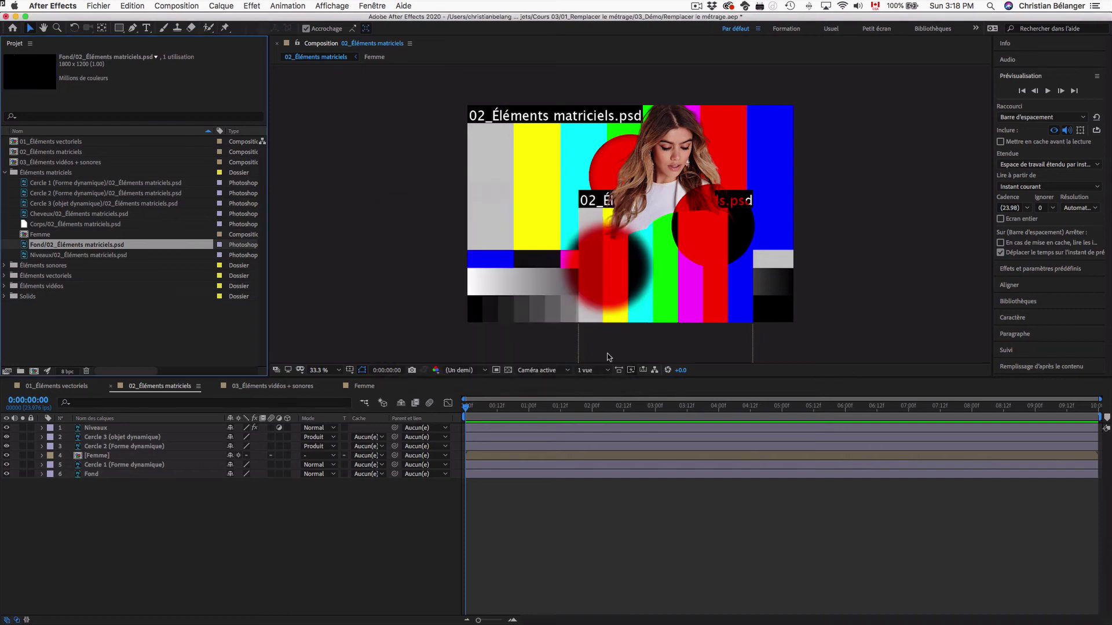
Replace the Corps footage with the Corps layer of 02_Éléments matriciels.psd
click(62, 226)
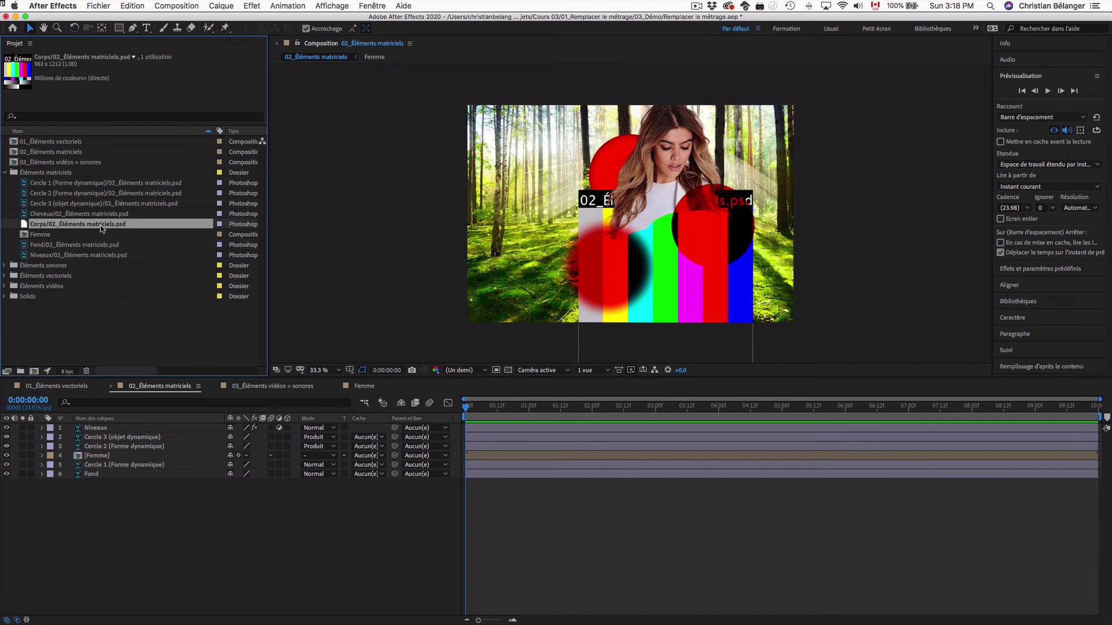
right_click(101, 226)
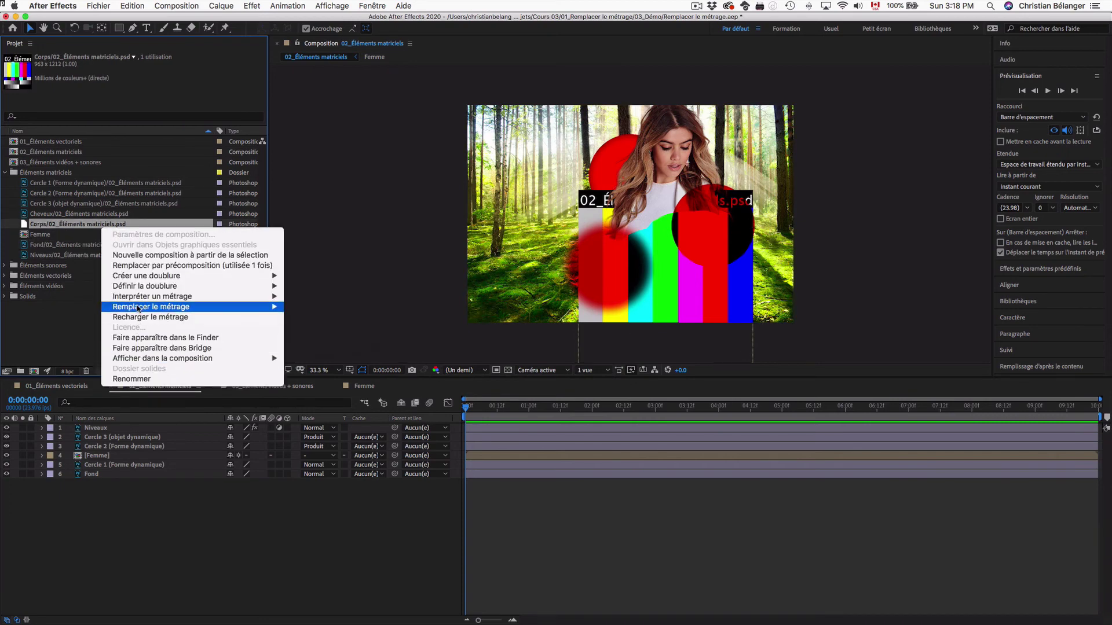
mouse_move(139, 308)
click(308, 307)
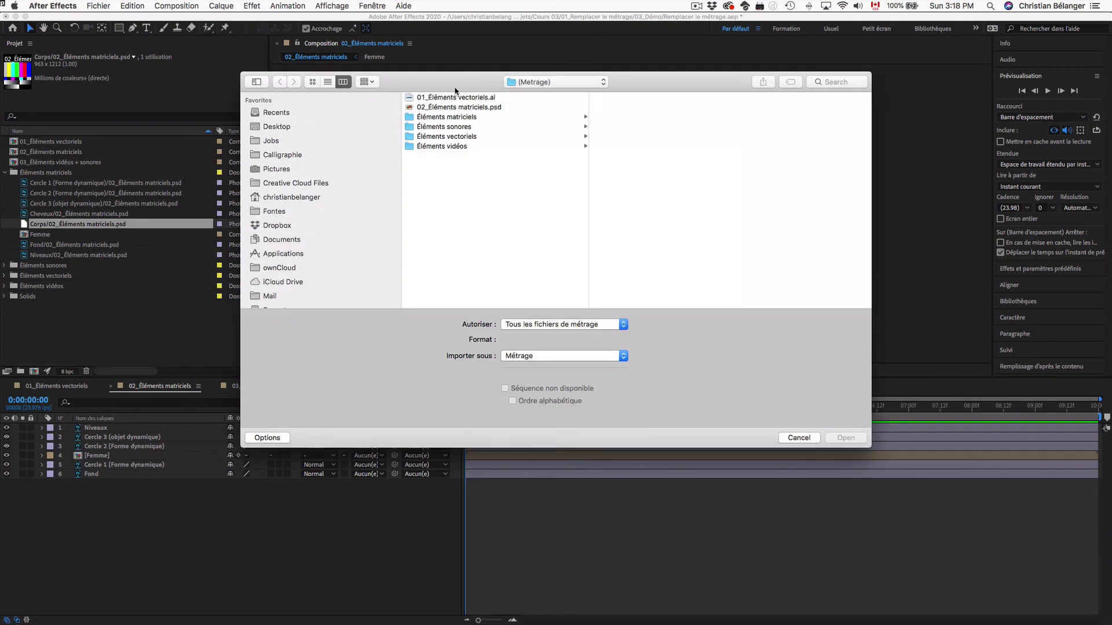
double_click(459, 108)
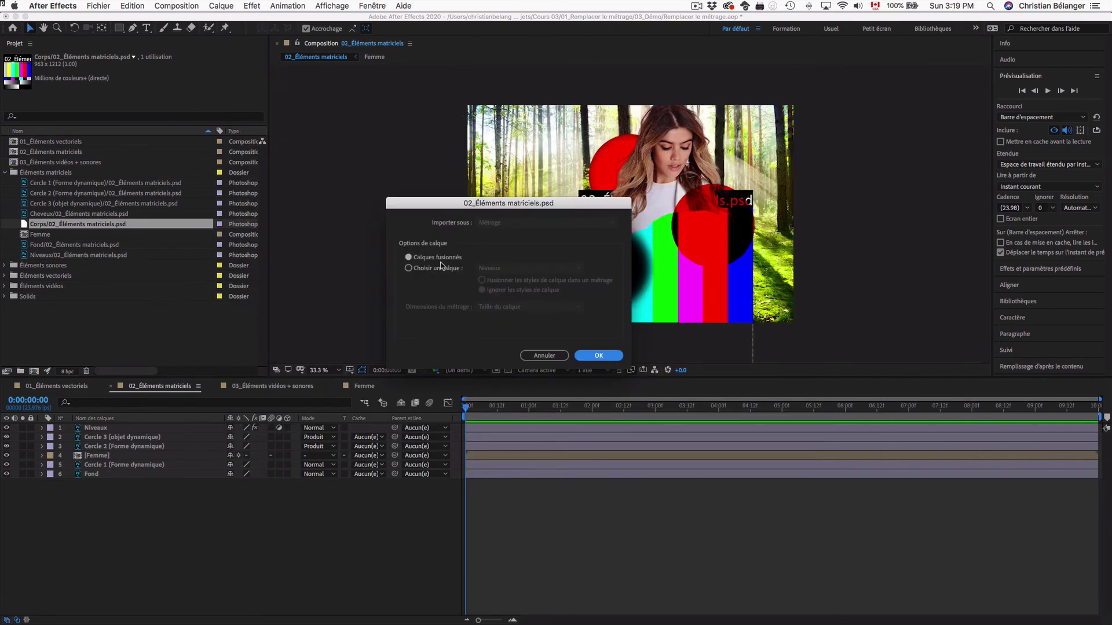
click(442, 270)
click(511, 269)
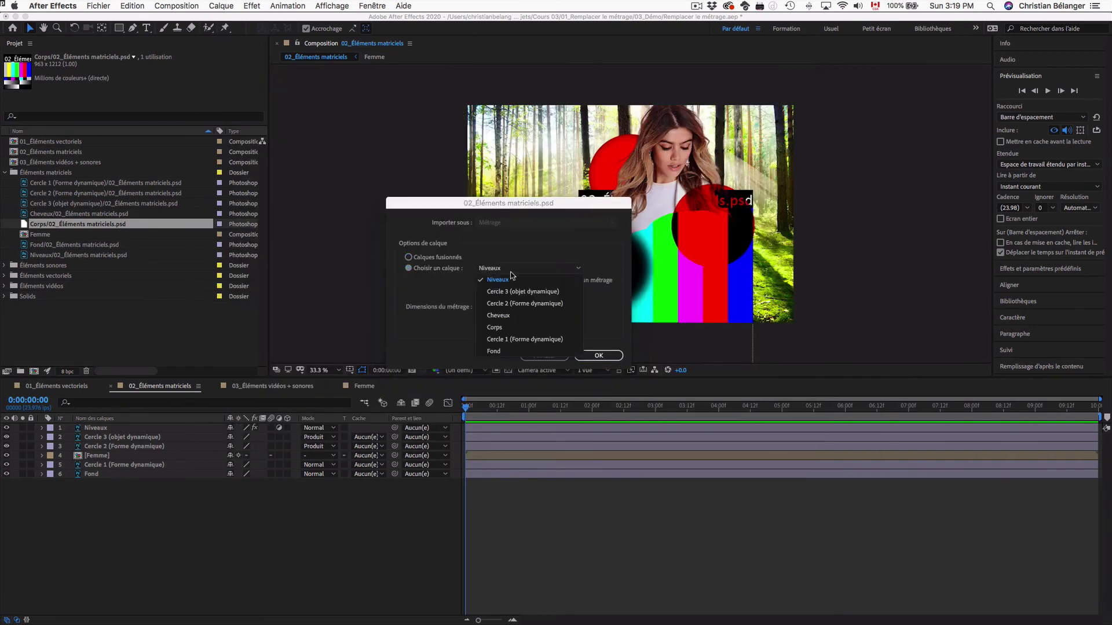
click(506, 327)
click(599, 355)
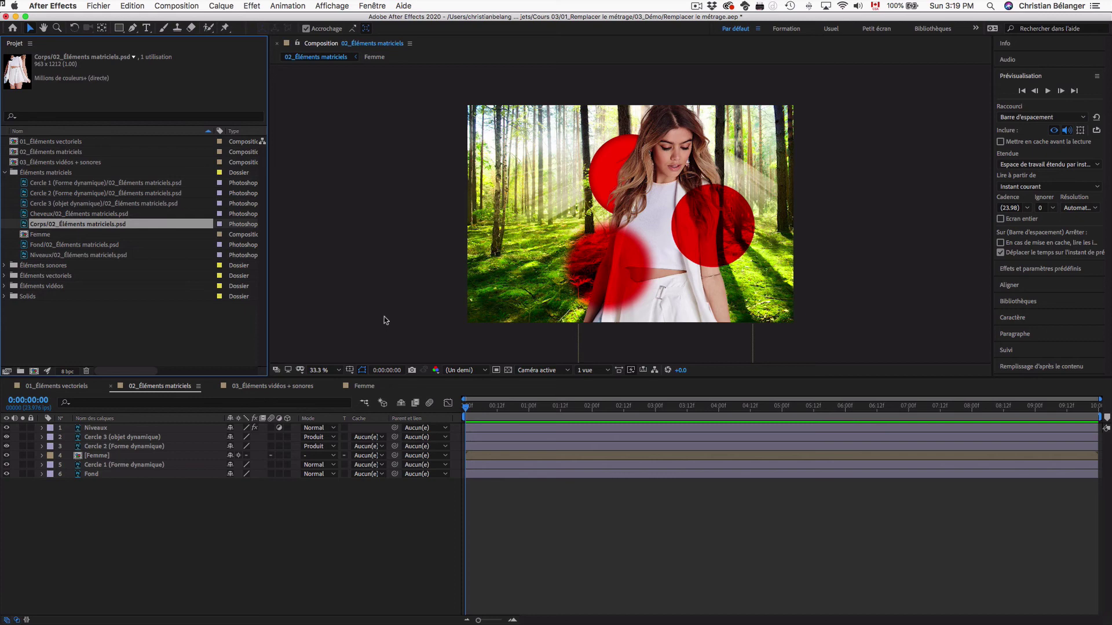
Collapse the Éléments matriciels folder, then open the 03_Éléments vidéos + sonores composition and preview its playback
click(12, 172)
double_click(50, 161)
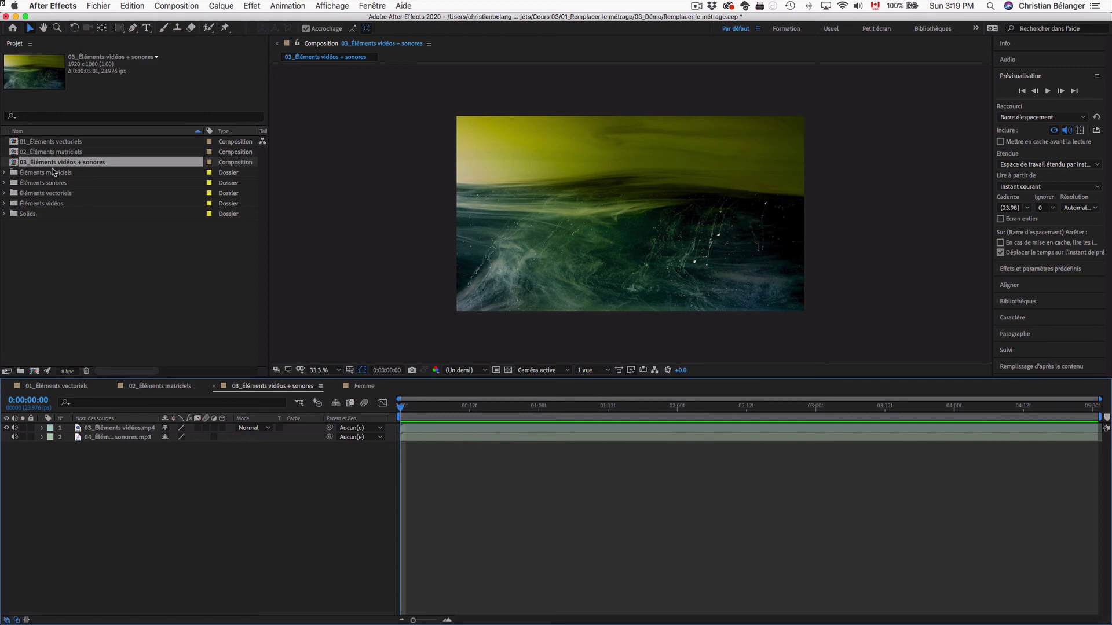
key(space)
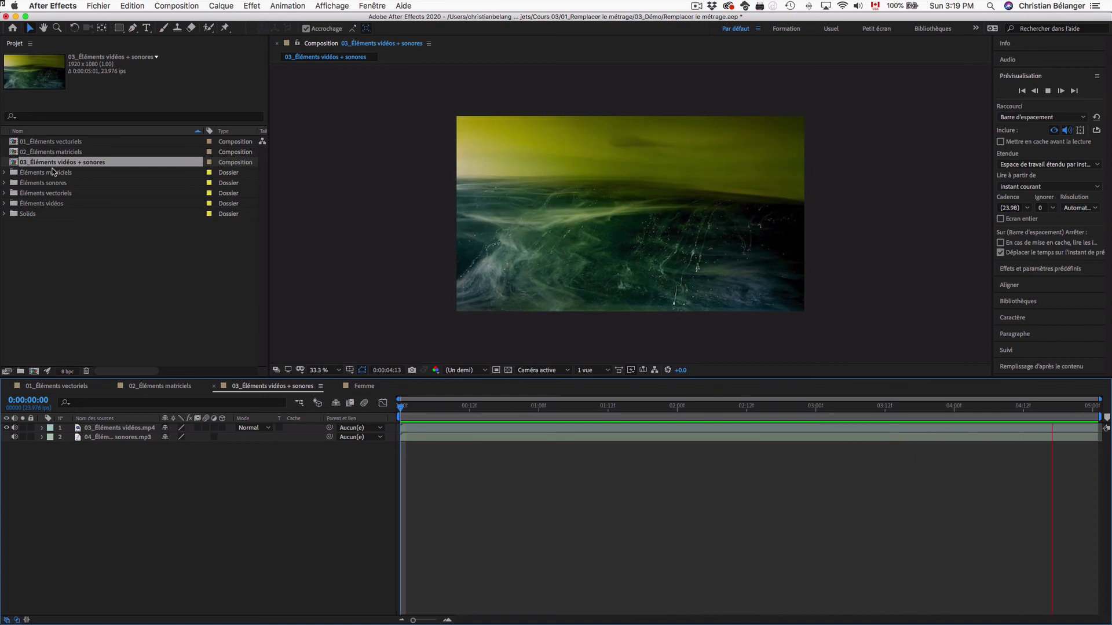
key(space)
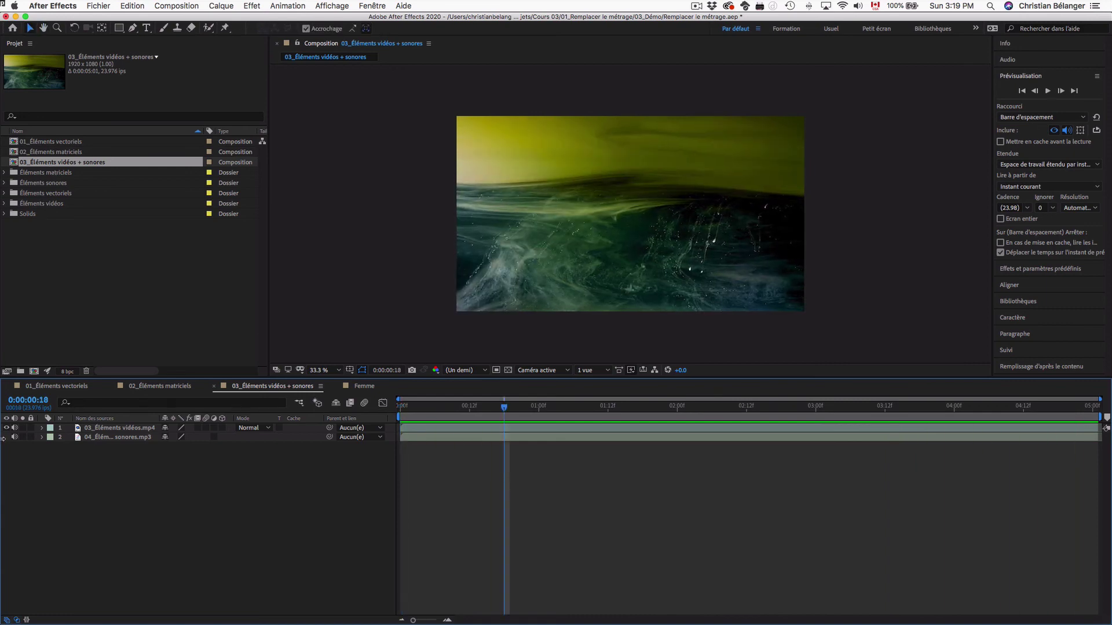
Switch to Finder, move 04_Éléments sonores.mp3 from the Éléments sonores folder up into (Metrage), and return to After Effects, dismissing the warning
key(super+Tab)
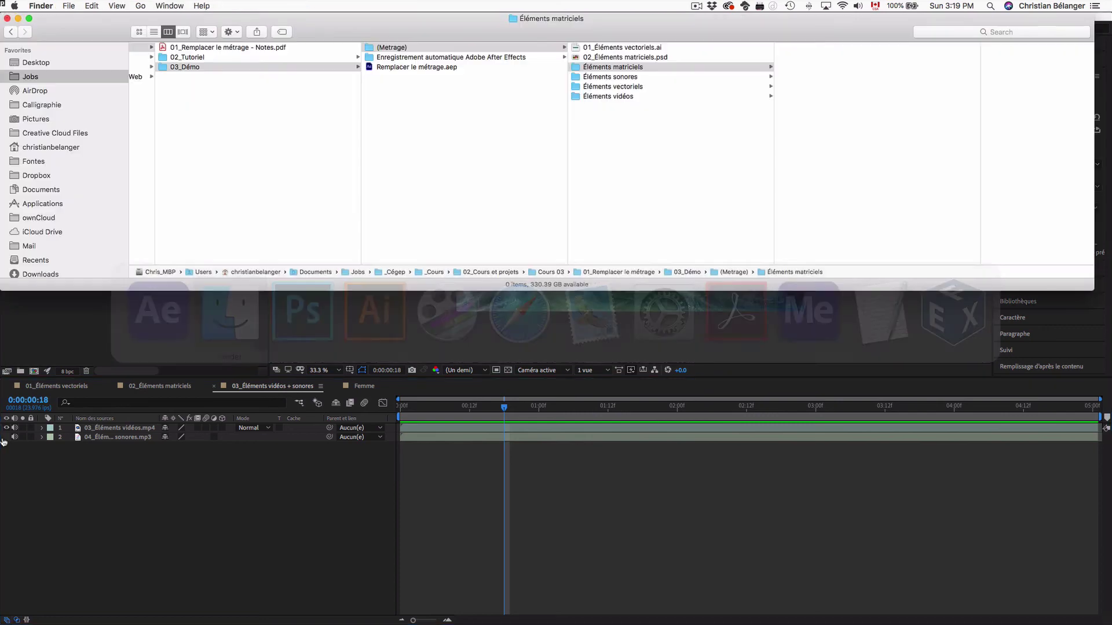
click(631, 76)
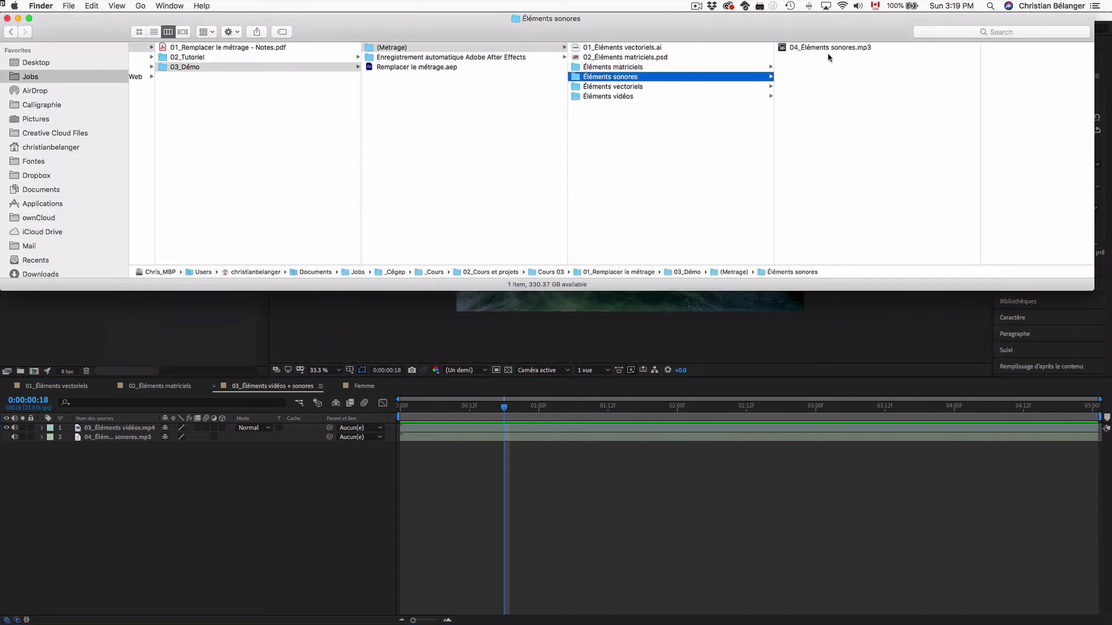
drag(829, 47, 707, 172)
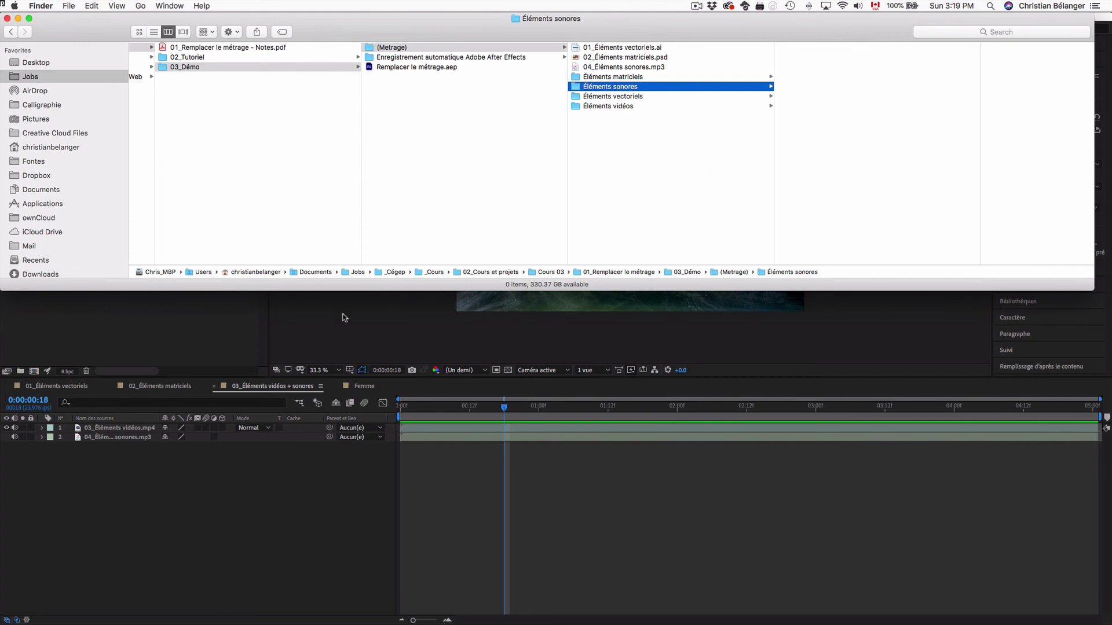
click(393, 321)
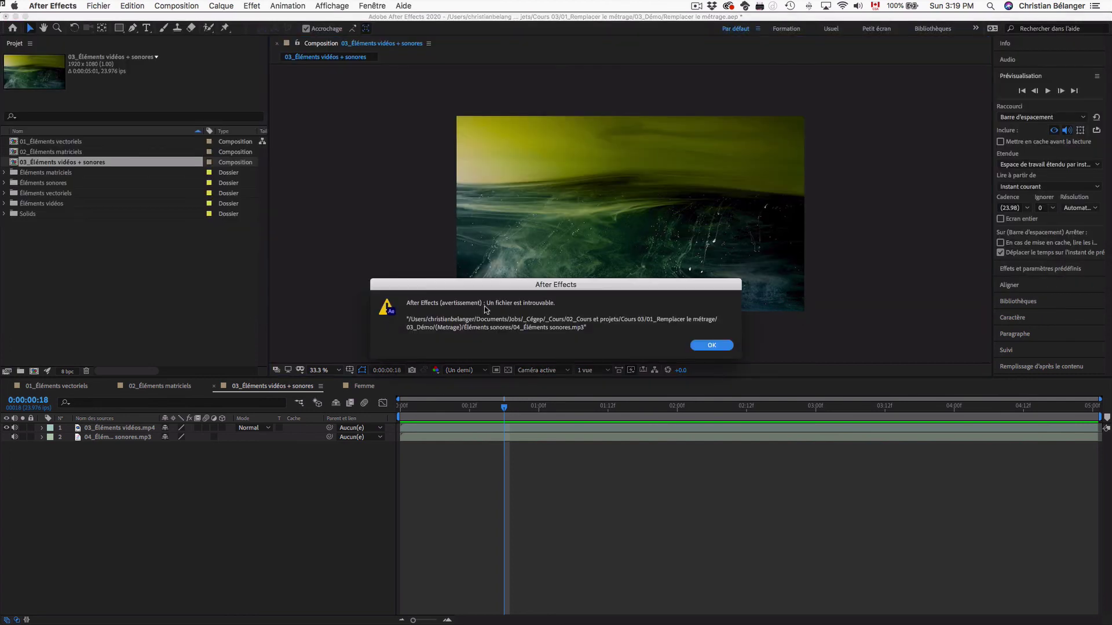
click(716, 345)
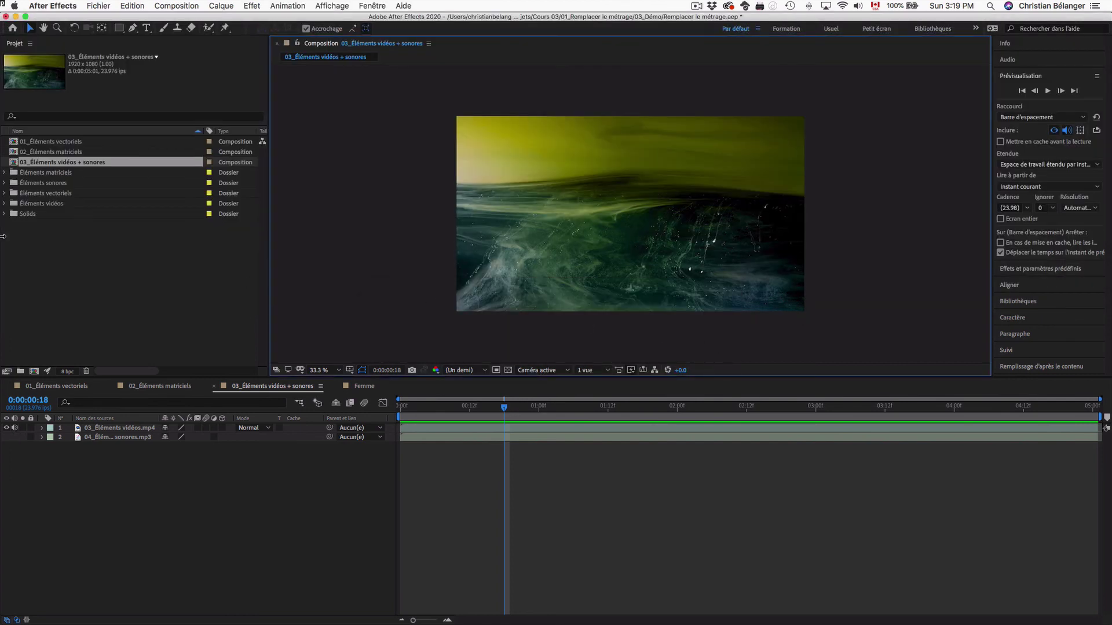
Replace the missing 04_Éléments sonores.mp3 footage in the Éléments sonores folder with 04_Éléments sonores.mp3 from the (Metrage) folder
click(4, 183)
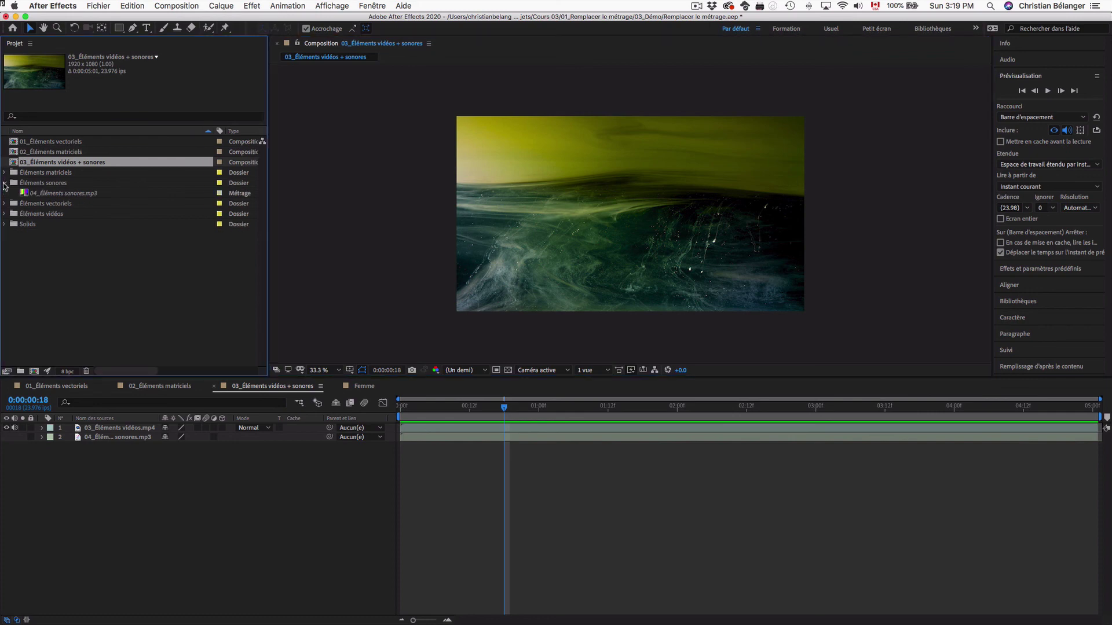
click(52, 195)
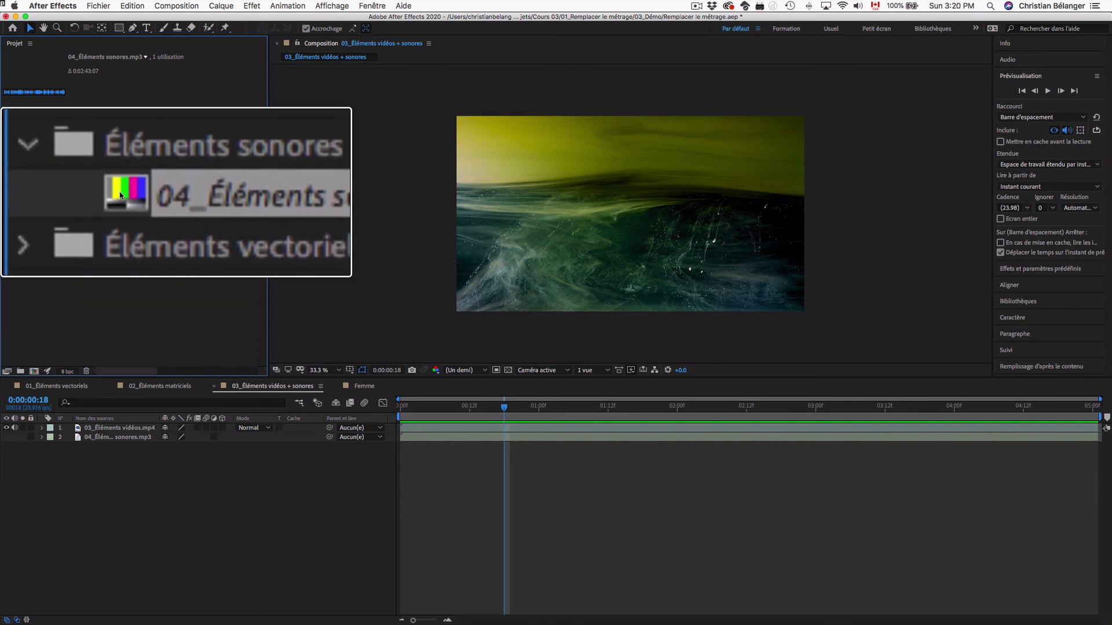
right_click(57, 194)
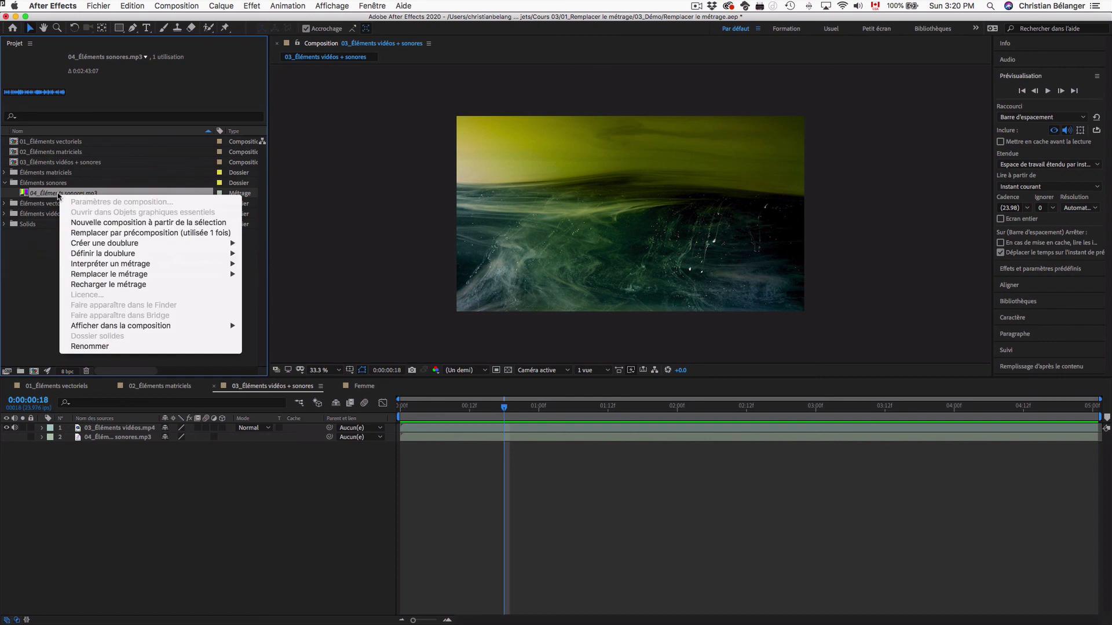
mouse_move(93, 274)
click(264, 278)
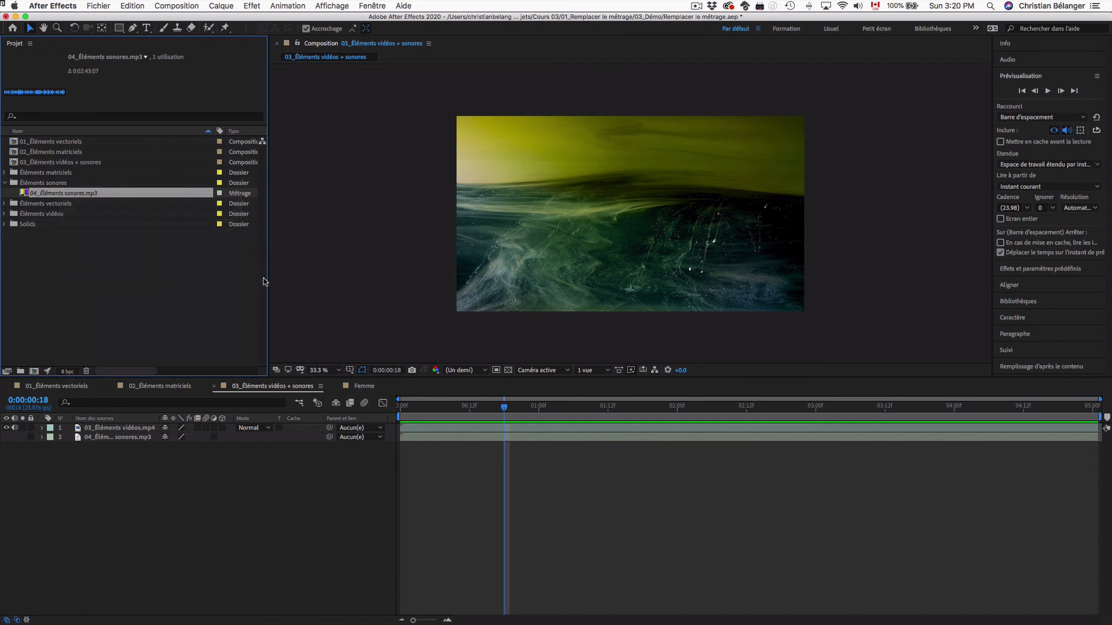
click(472, 117)
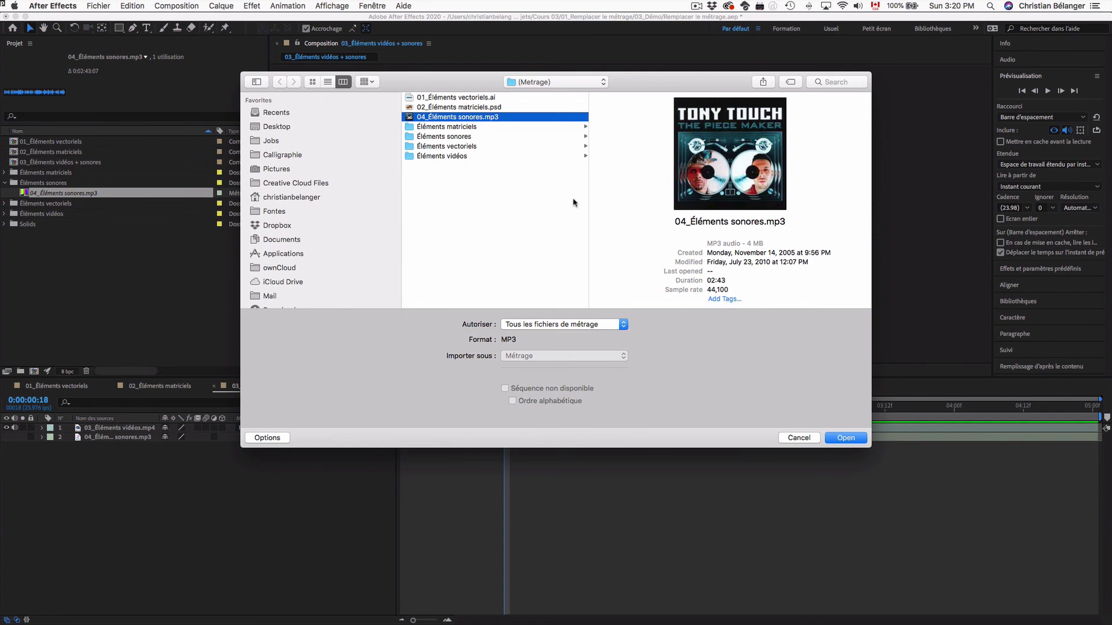
key(Return)
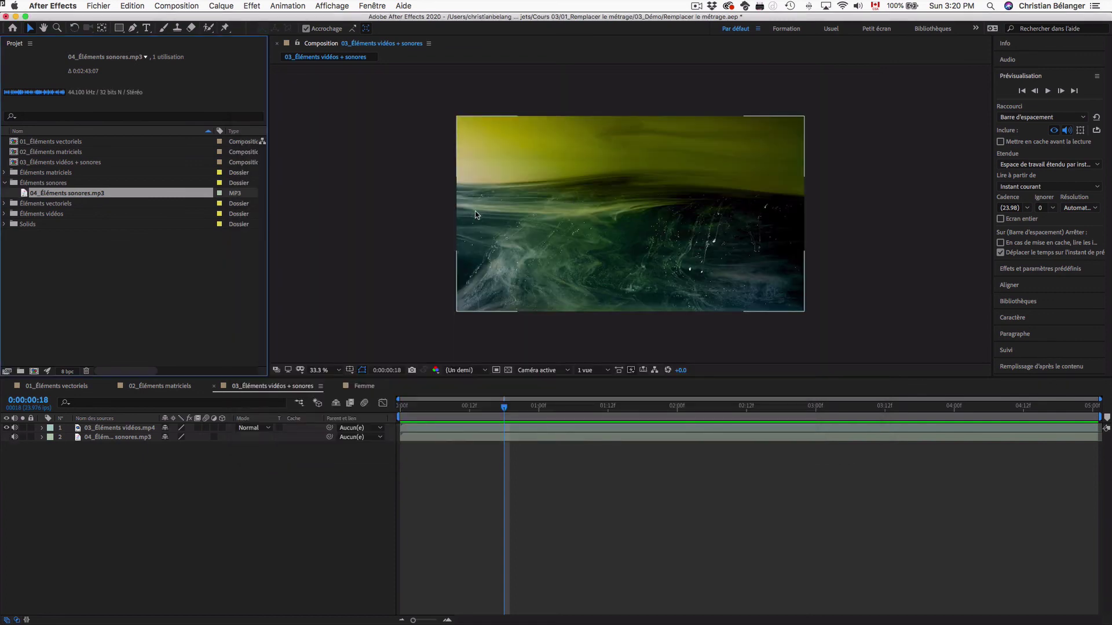